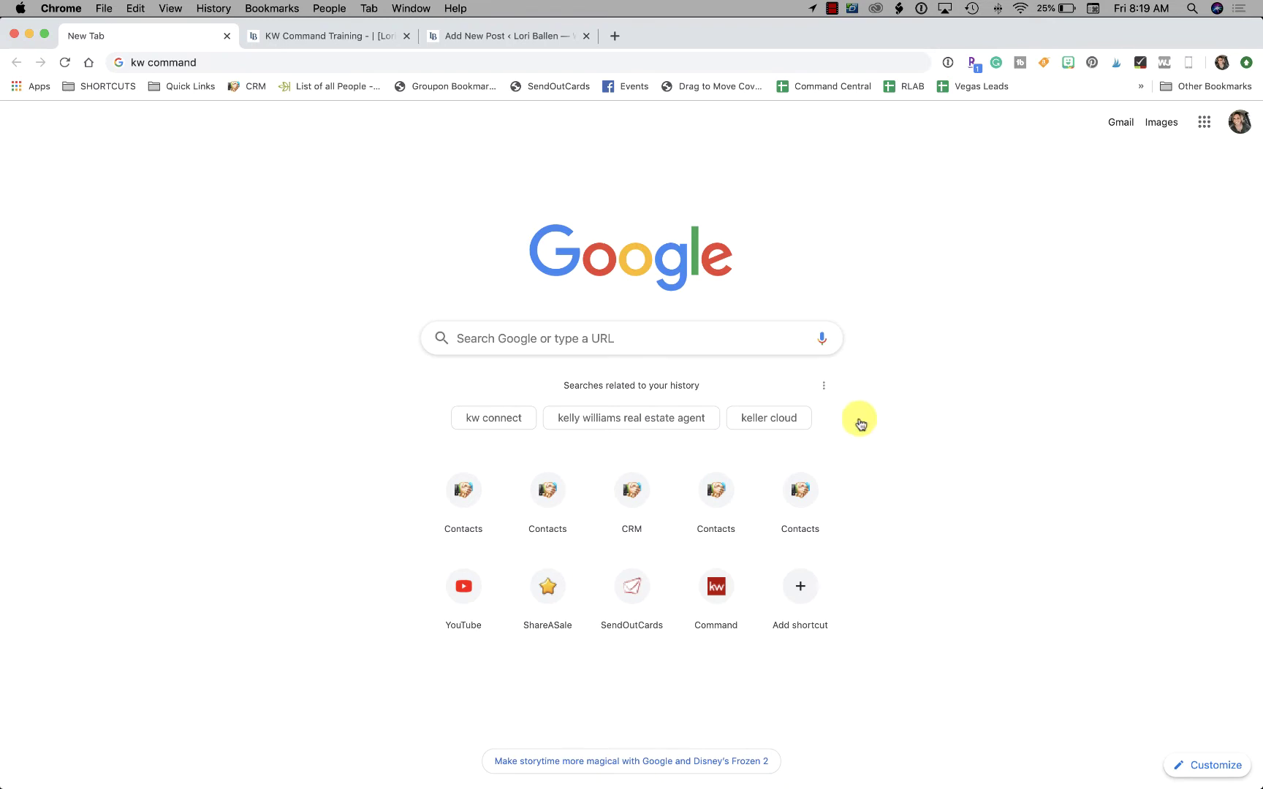
Step: Search Google for "kw command training"
{"action": "left_click", "coordinate": [540, 342]}
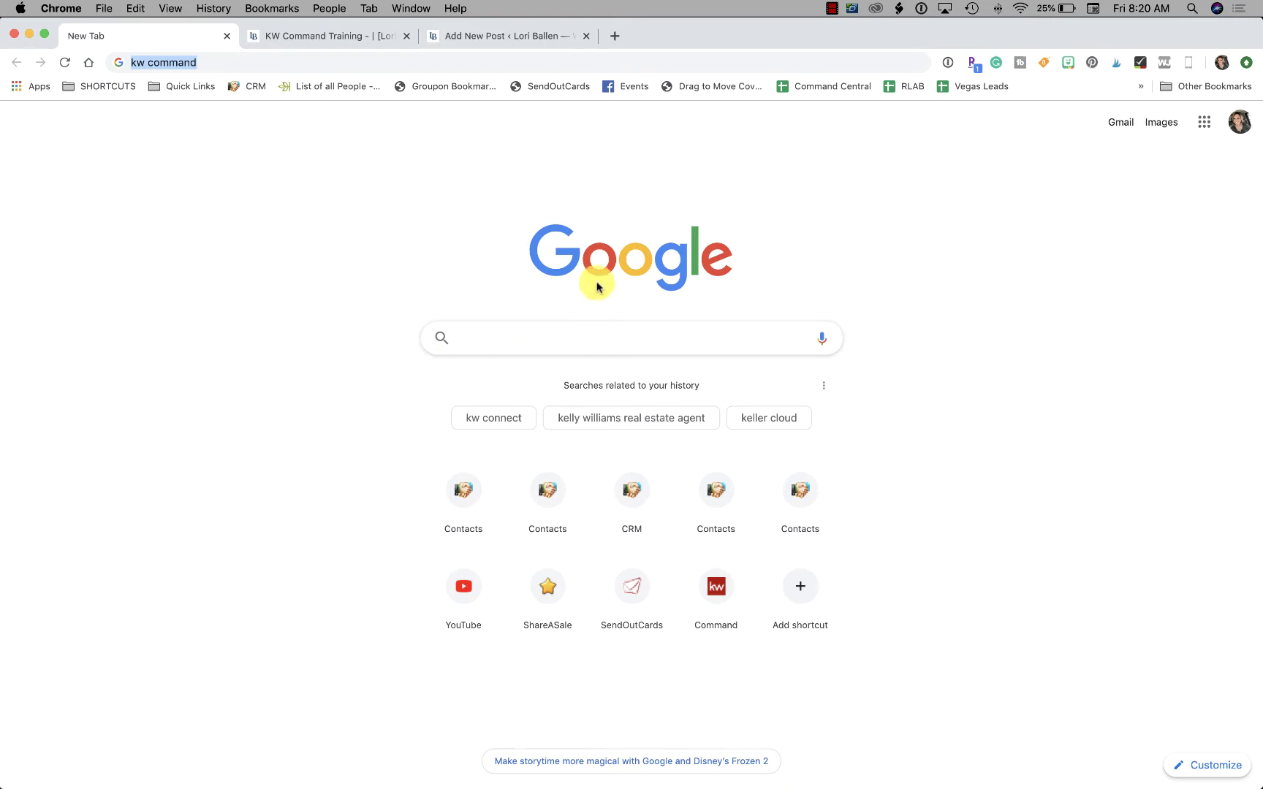
{"action": "type", "text": "kw command"}
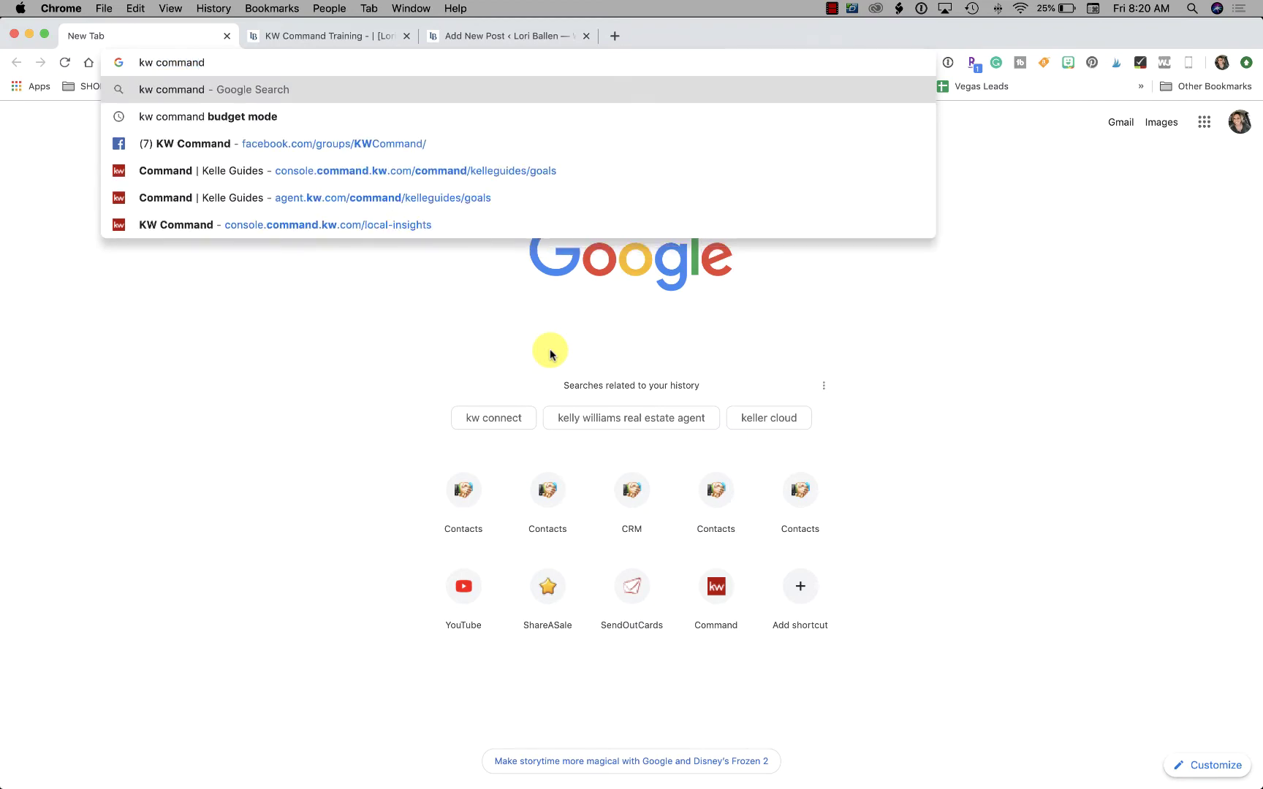
{"action": "type", "text": " train"}
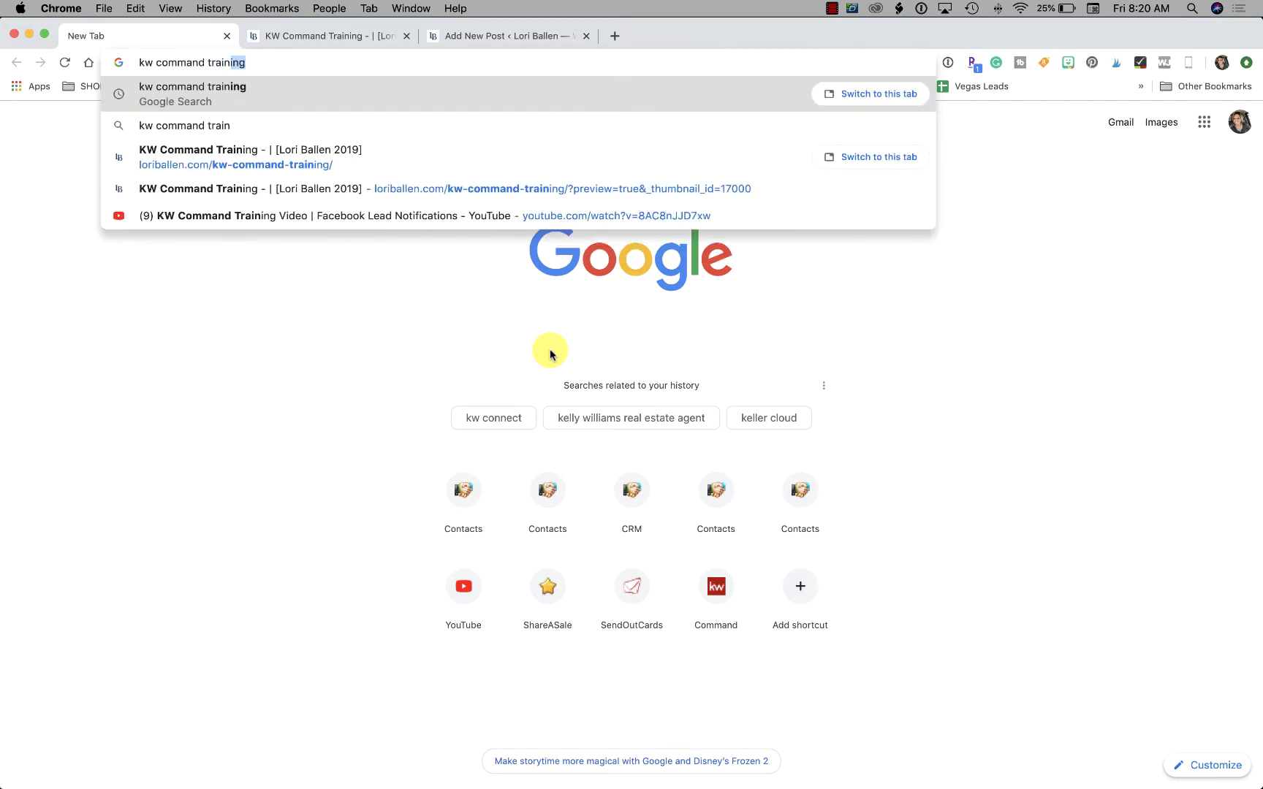
{"action": "key", "text": "Return"}
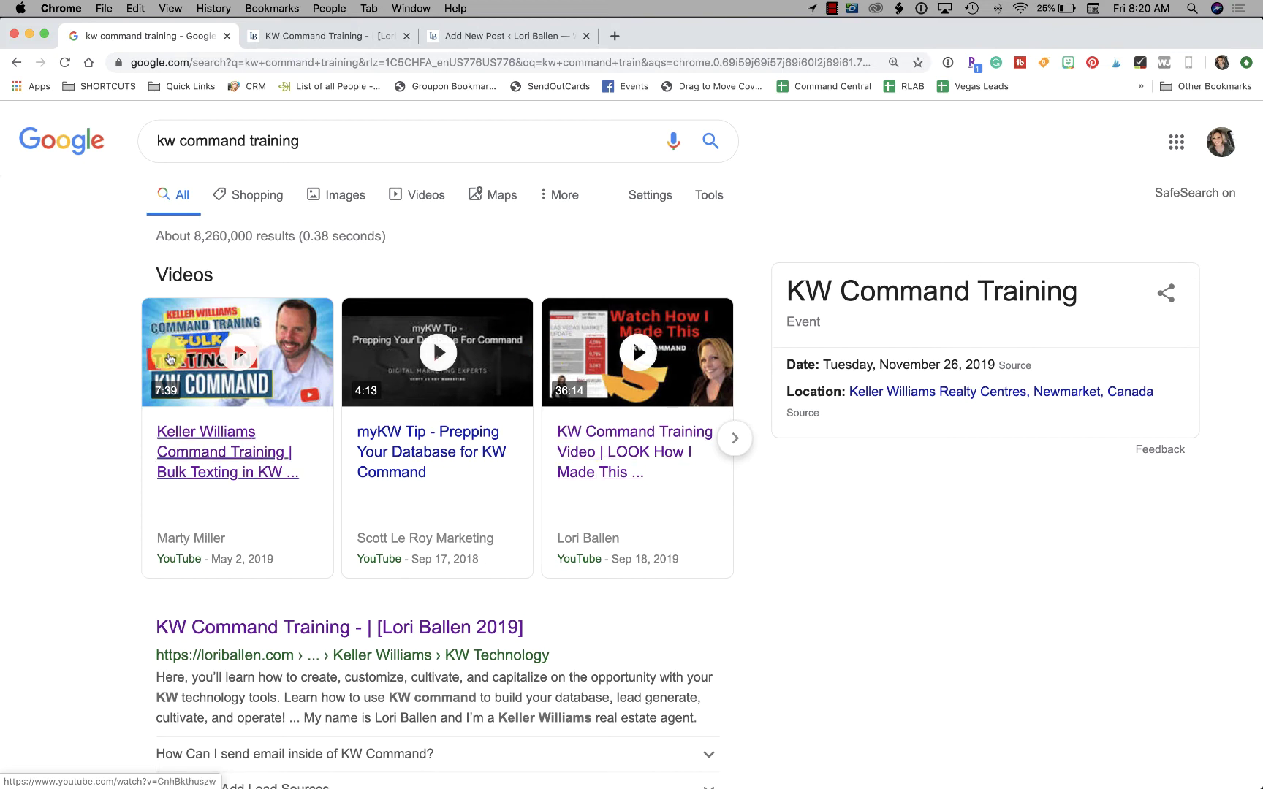
Step: Look through the organic results below the videos, focusing on the KW Command Training listing and its FAQ questions
{"action": "scroll", "coordinate": [50, 457], "scroll_direction": "down", "scroll_amount": 4}
{"action": "scroll", "coordinate": [50, 458], "scroll_direction": "down", "scroll_amount": 5}
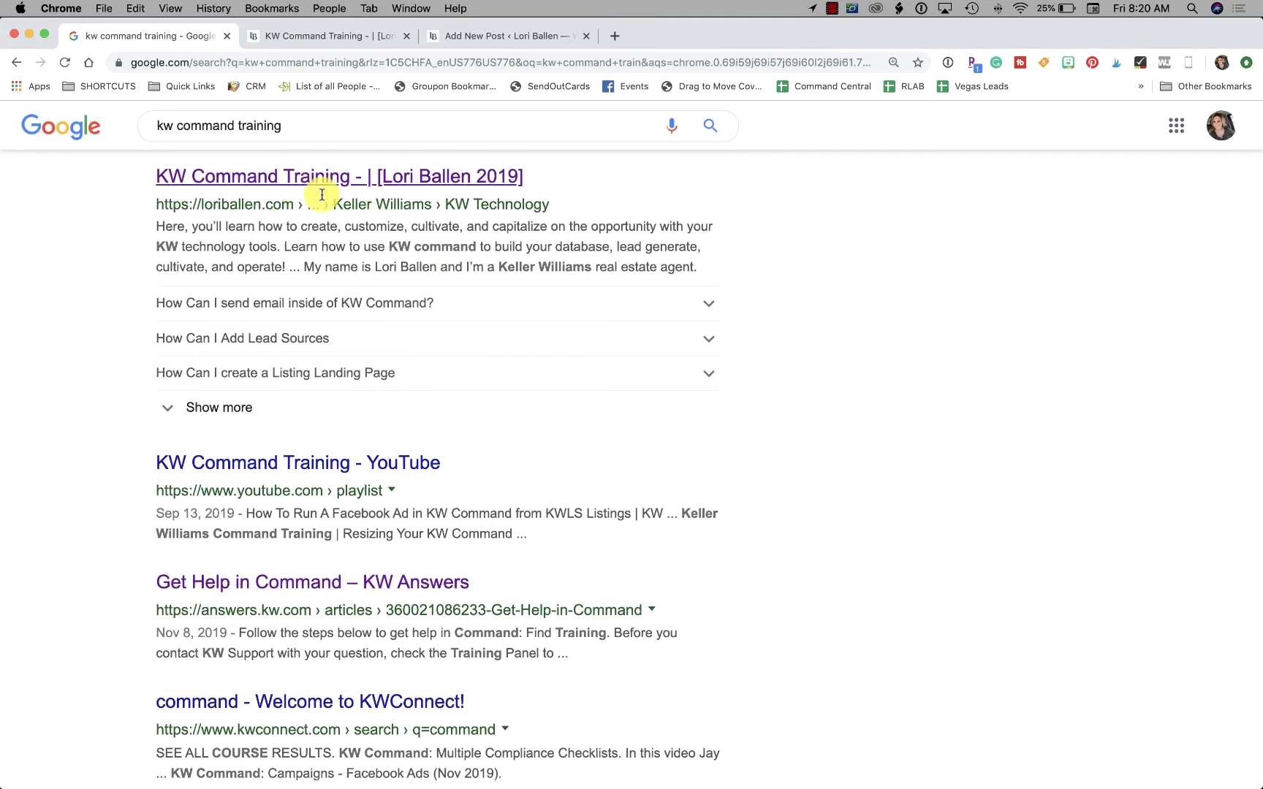
{"action": "scroll", "coordinate": [452, 288], "scroll_direction": "up", "scroll_amount": 1}
{"action": "scroll", "coordinate": [452, 288], "scroll_direction": "up", "scroll_amount": 2}
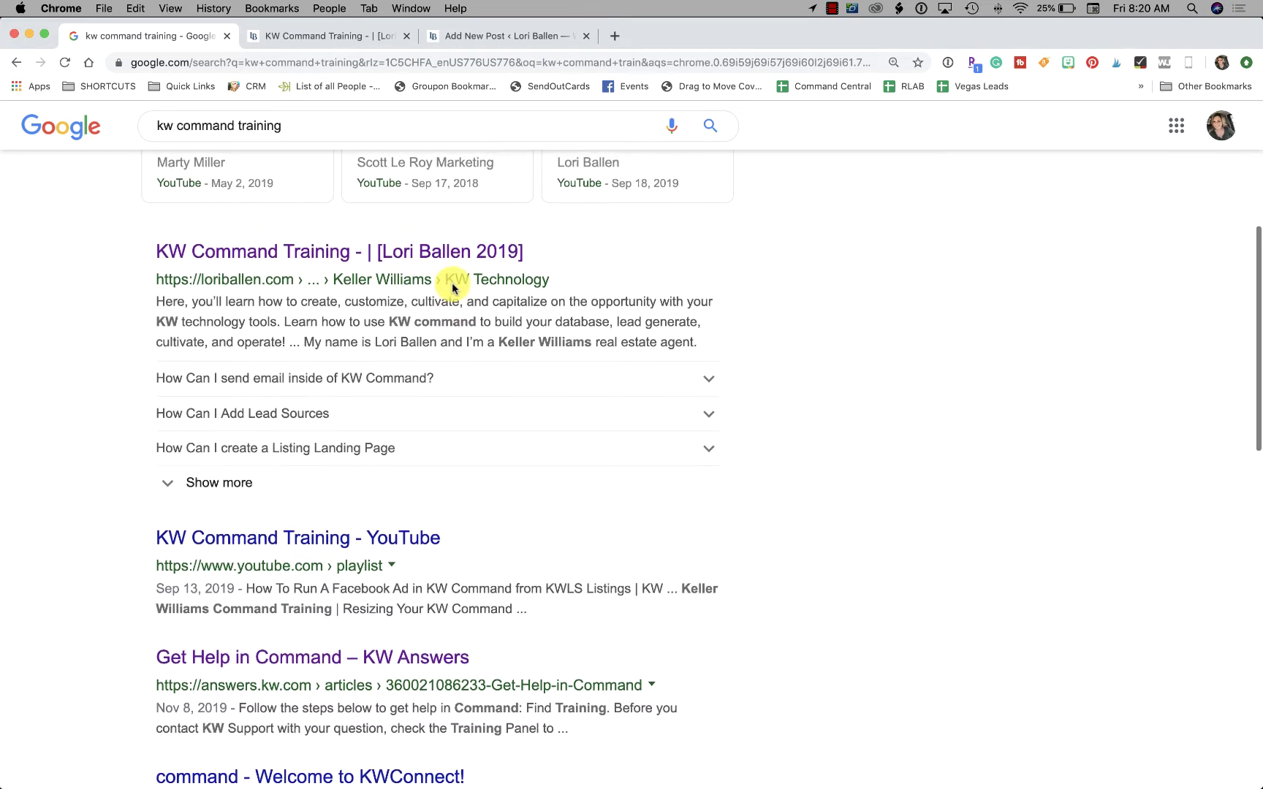
{"action": "scroll", "coordinate": [453, 288], "scroll_direction": "down", "scroll_amount": 2}
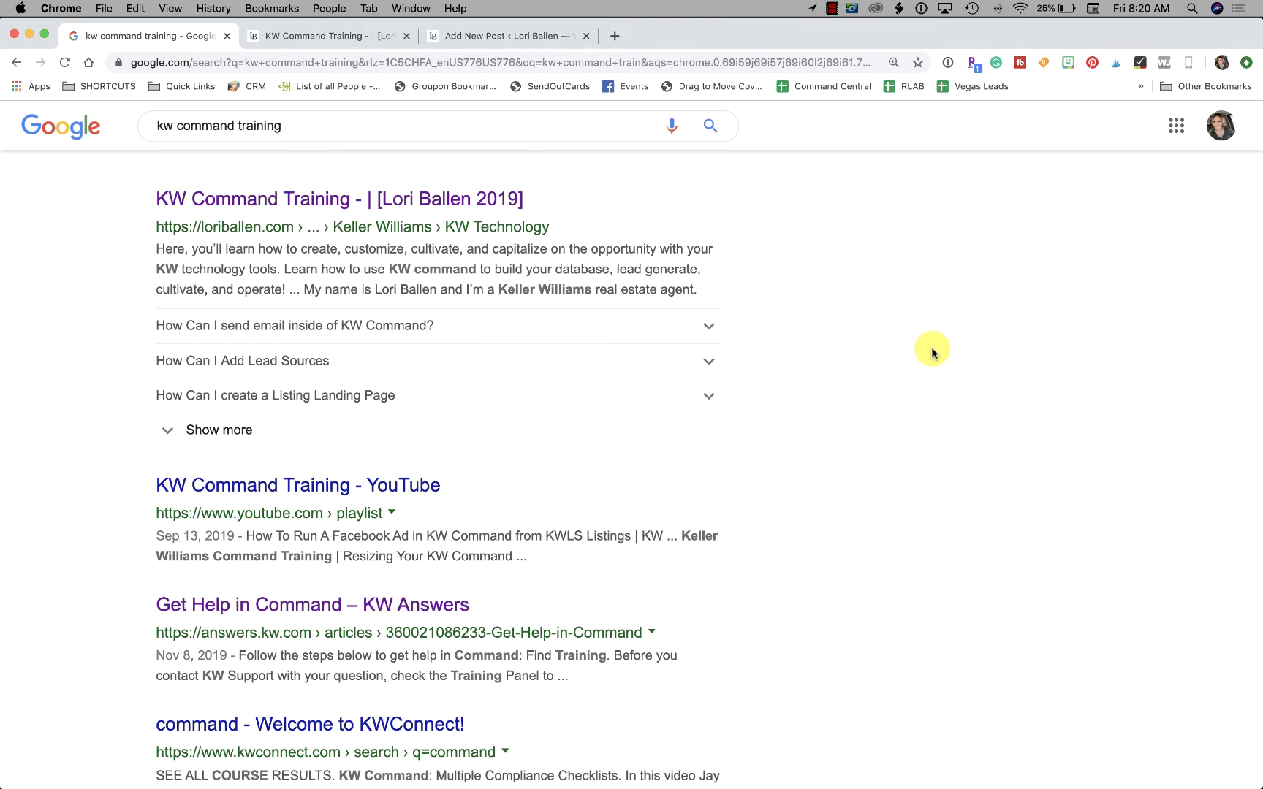
{"action": "scroll", "coordinate": [931, 353], "scroll_direction": "down", "scroll_amount": 5}
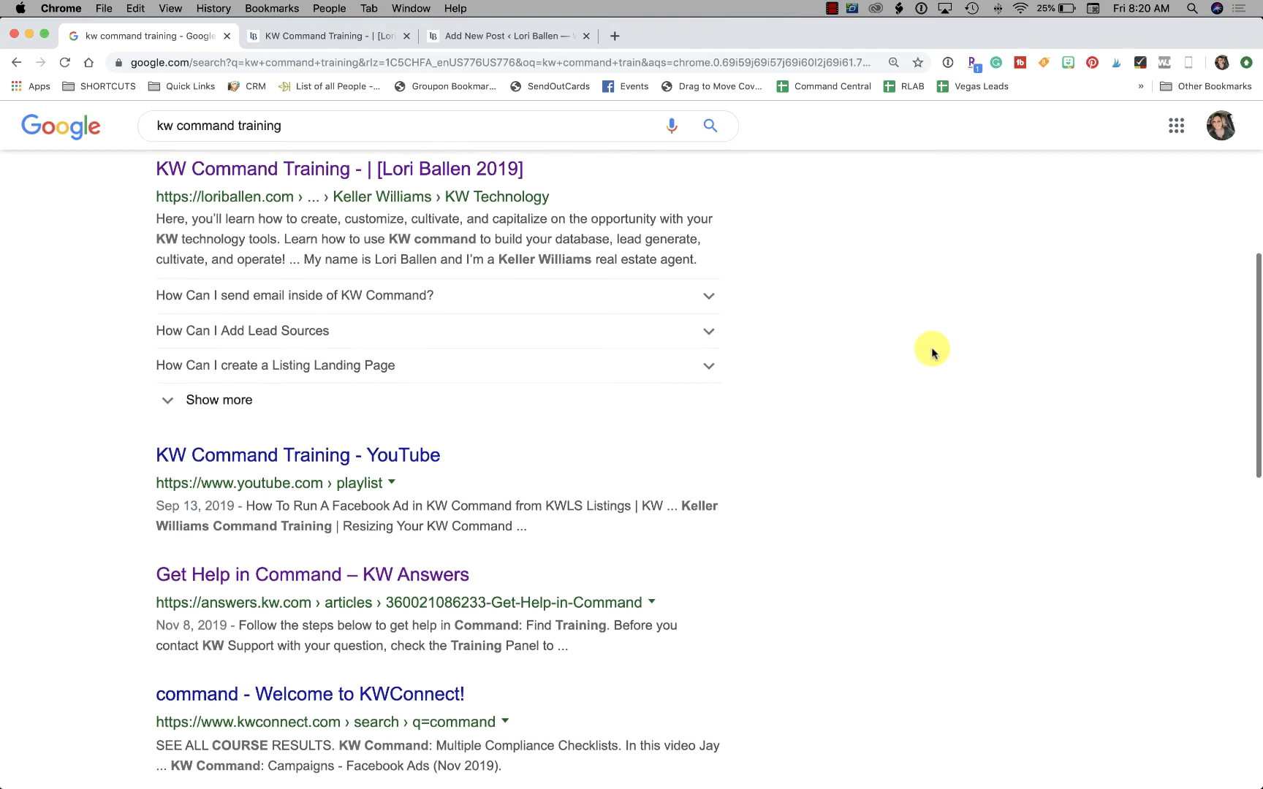
{"action": "scroll", "coordinate": [931, 352], "scroll_direction": "up", "scroll_amount": 2}
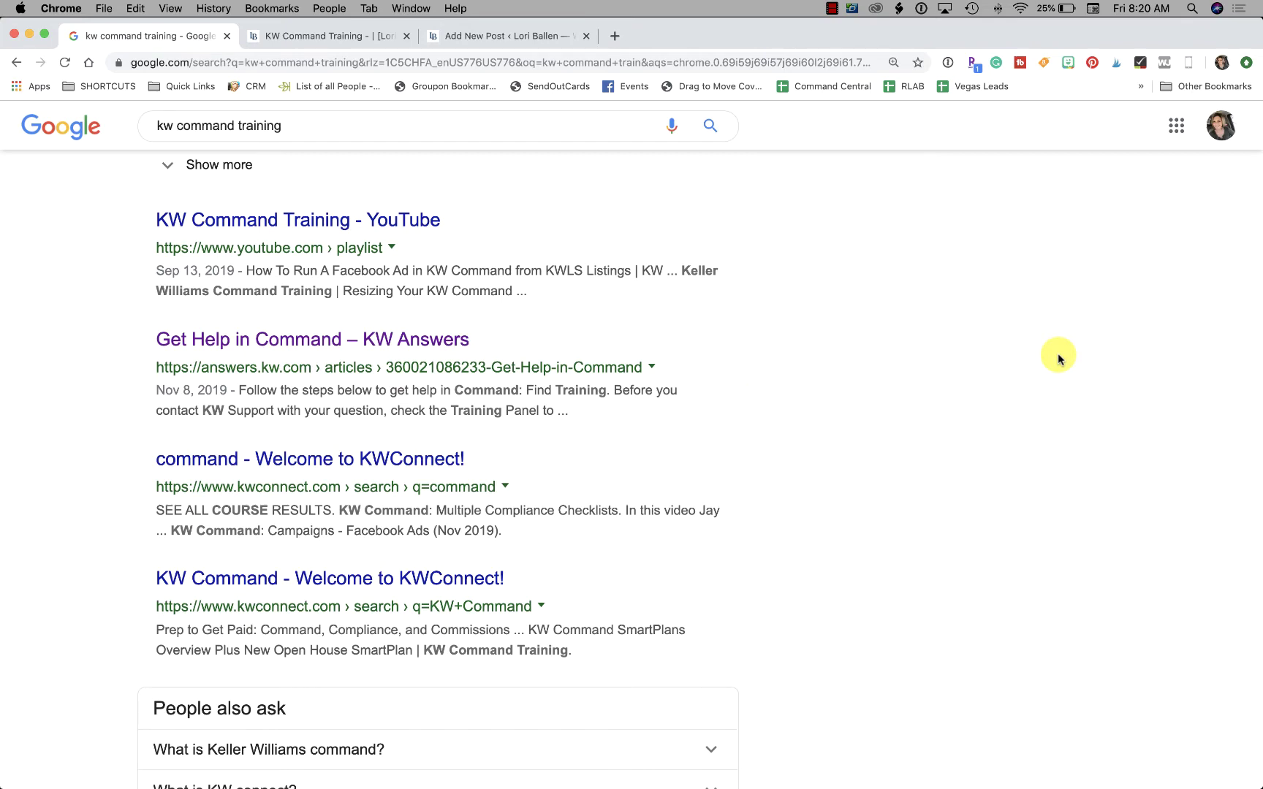
{"action": "scroll", "coordinate": [1058, 358], "scroll_direction": "up", "scroll_amount": 5}
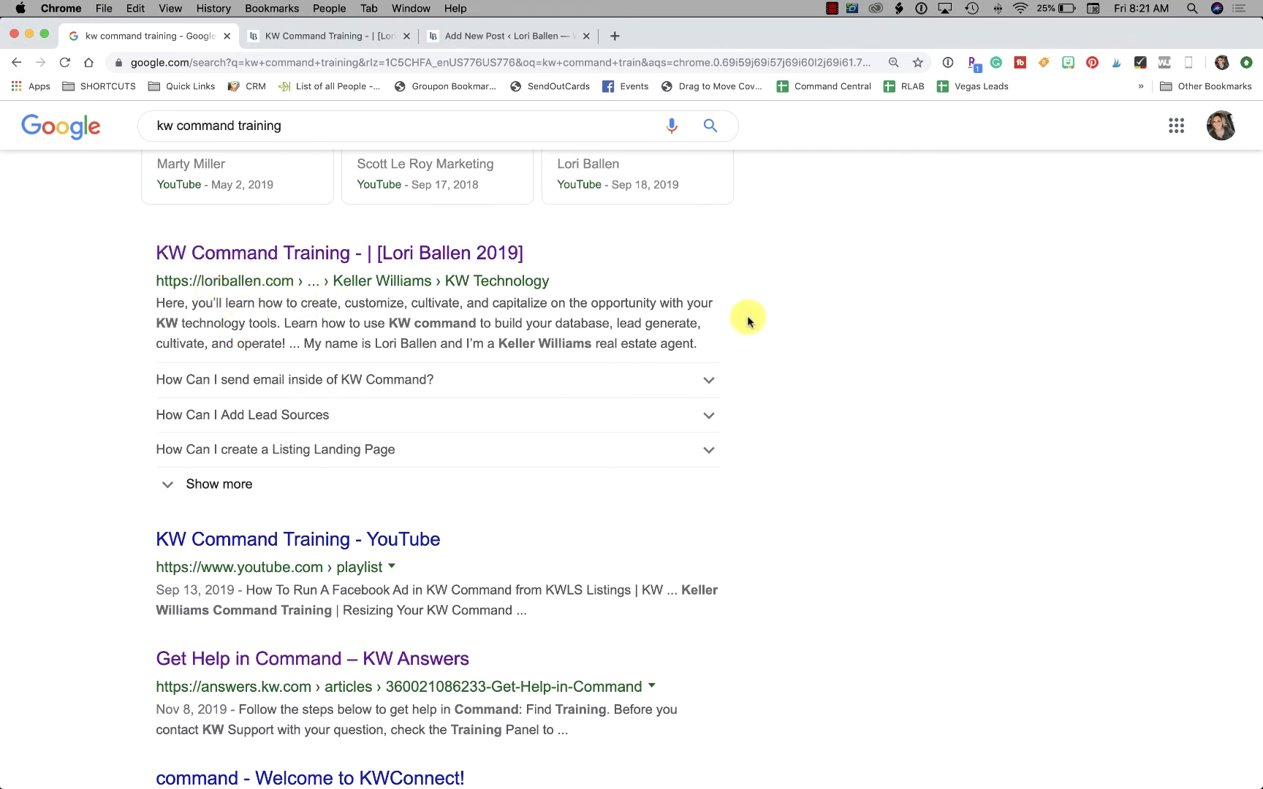
Step: Show all FAQ questions under the KW Command Training result, view the first four answers one by one, and collapse them
{"action": "left_click", "coordinate": [213, 487]}
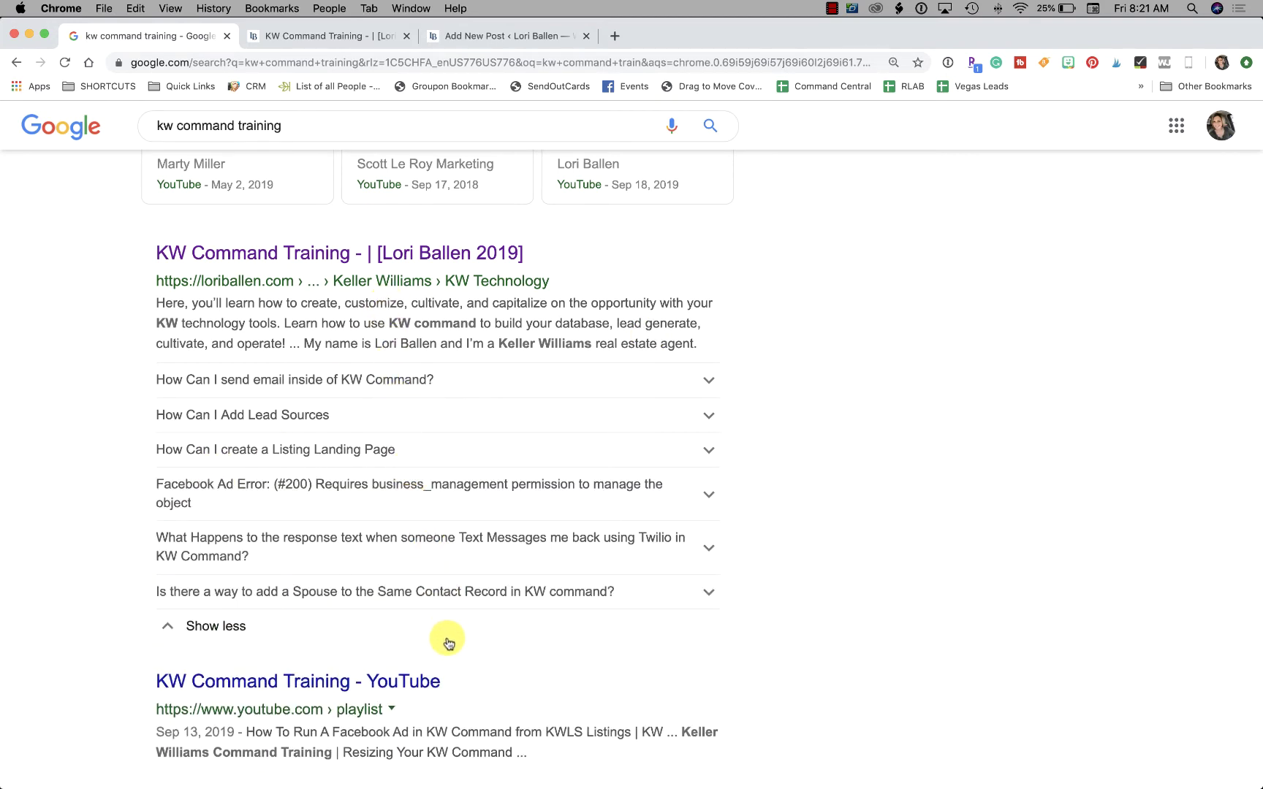
{"action": "left_click", "coordinate": [709, 494]}
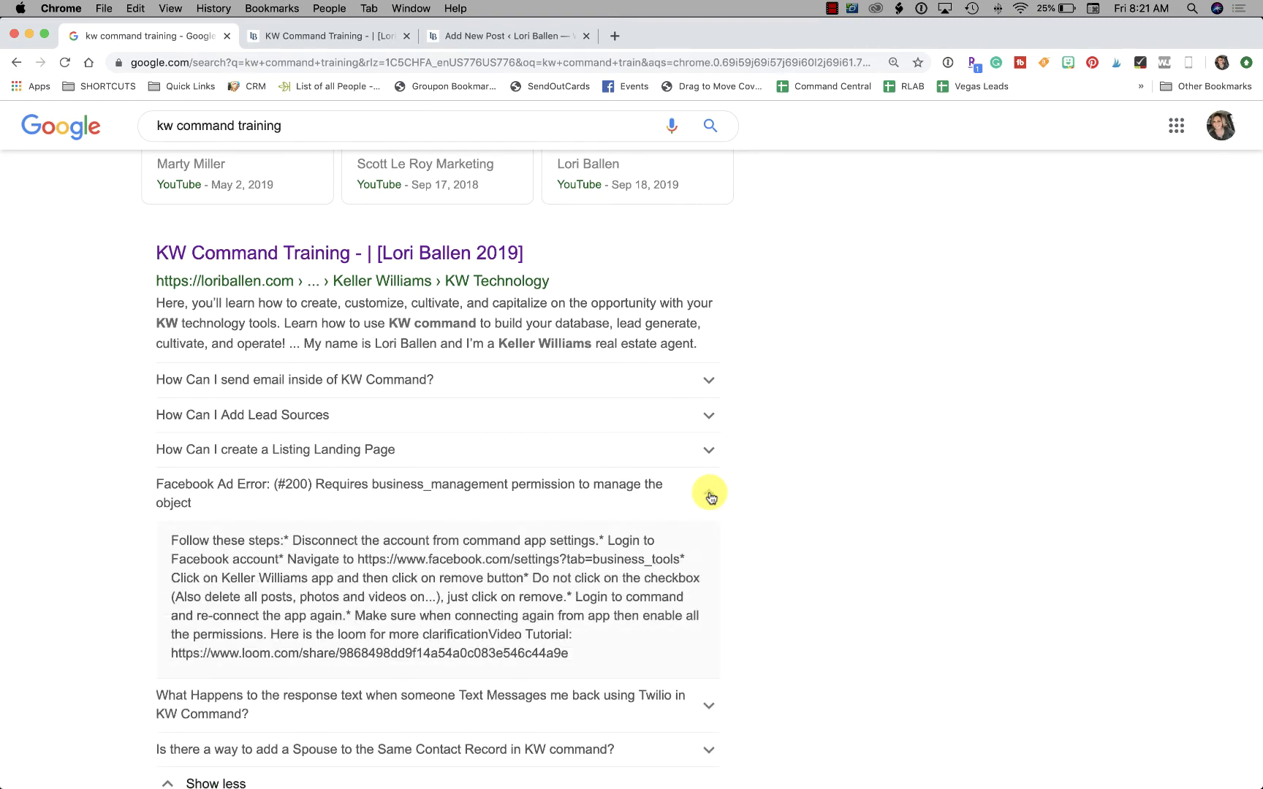
{"action": "left_click", "coordinate": [712, 454]}
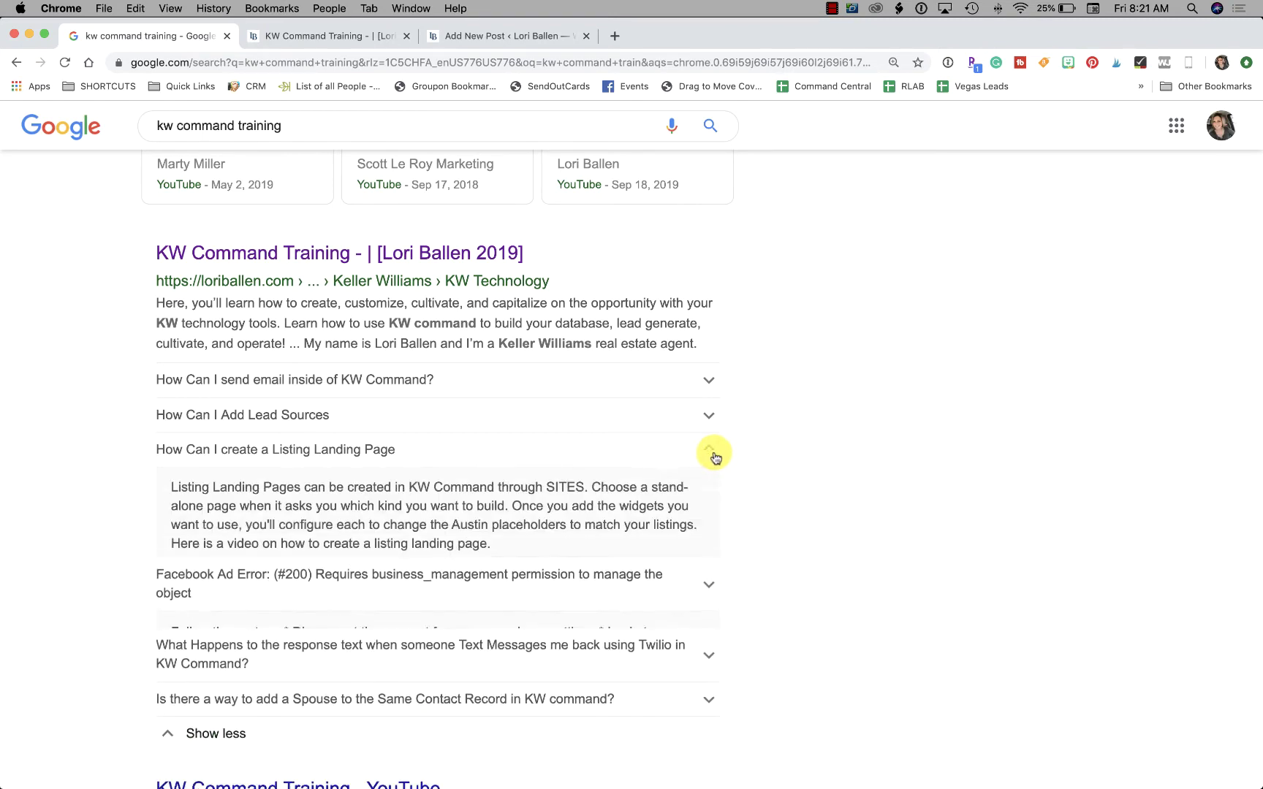
{"action": "left_click", "coordinate": [709, 414]}
{"action": "left_click", "coordinate": [709, 383]}
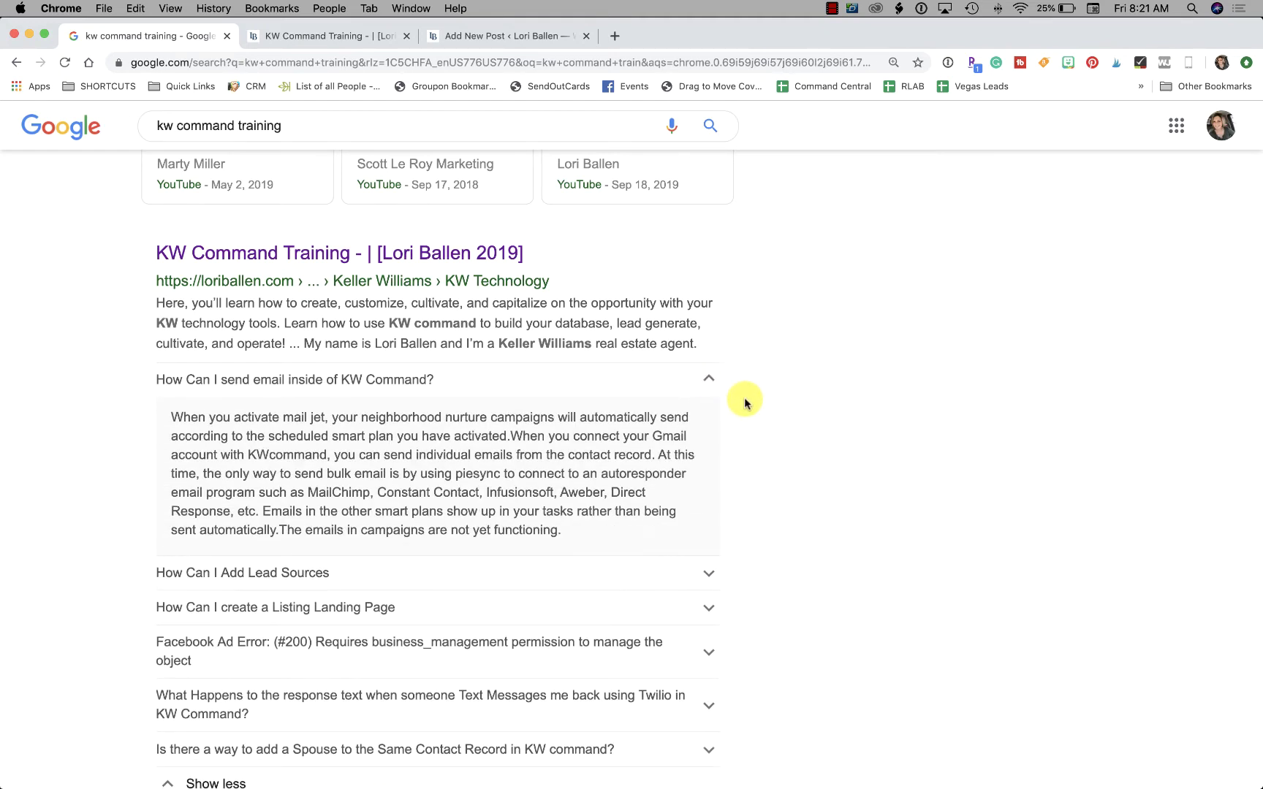
{"action": "left_click", "coordinate": [717, 377]}
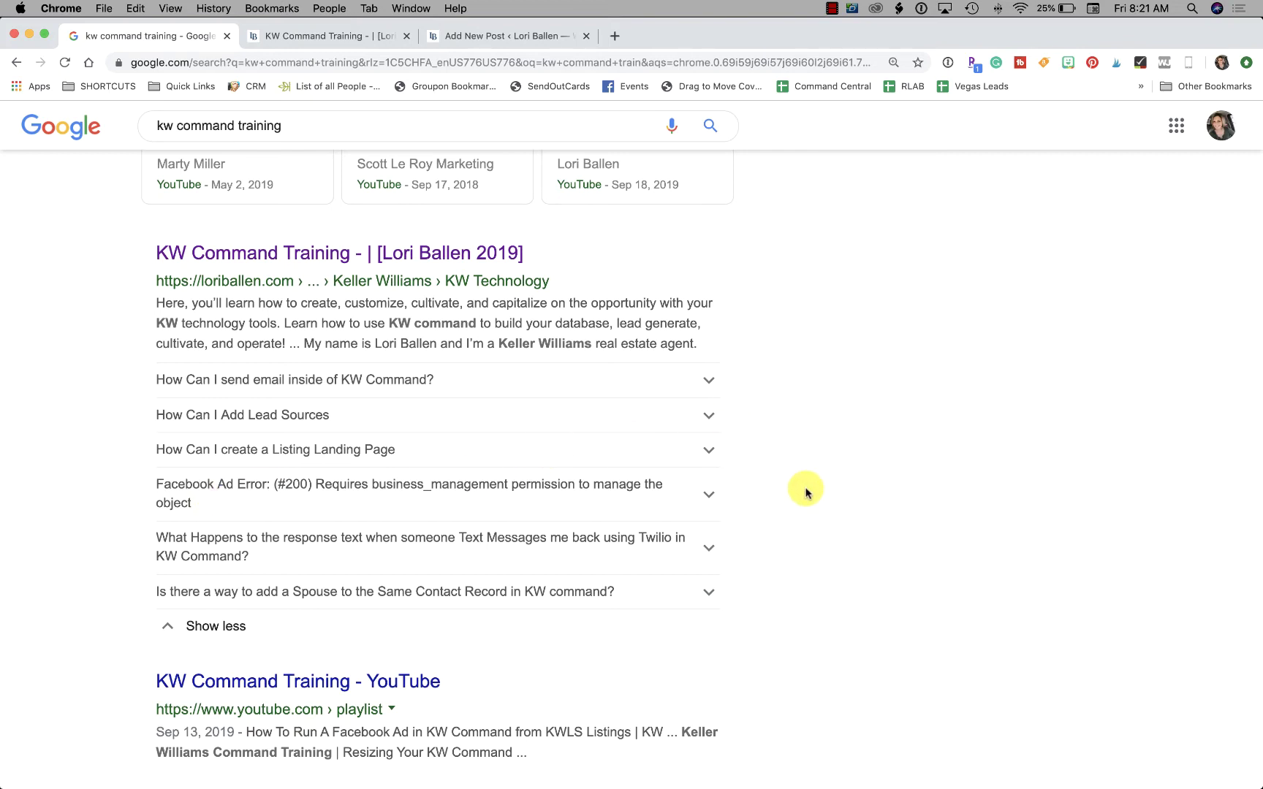
Step: Review the result's FAQ list and view the answers to the Facebook Ad Error (#200) and "How Can I Add Lead Sources" questions
{"action": "scroll", "coordinate": [693, 334], "scroll_direction": "down", "scroll_amount": 1}
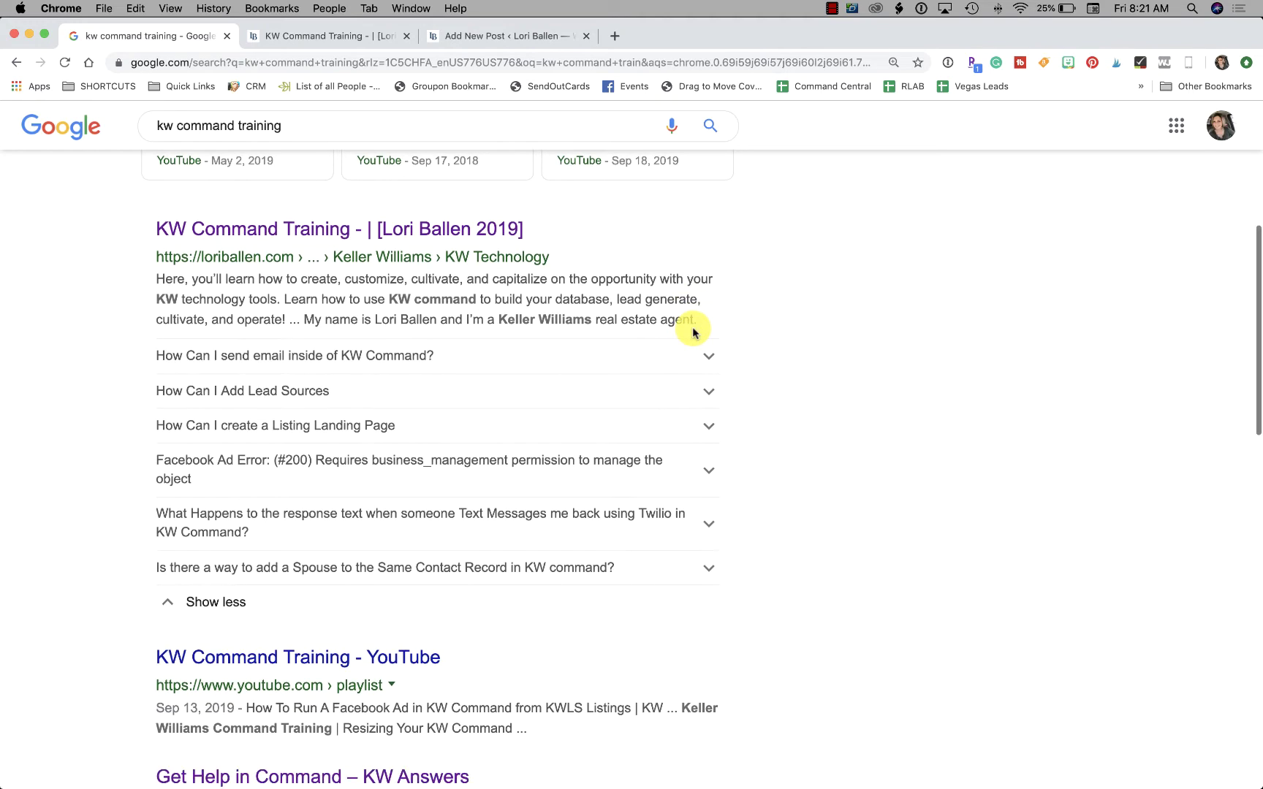
{"action": "scroll", "coordinate": [694, 334], "scroll_direction": "down", "scroll_amount": 1}
{"action": "scroll", "coordinate": [694, 334], "scroll_direction": "up", "scroll_amount": 1}
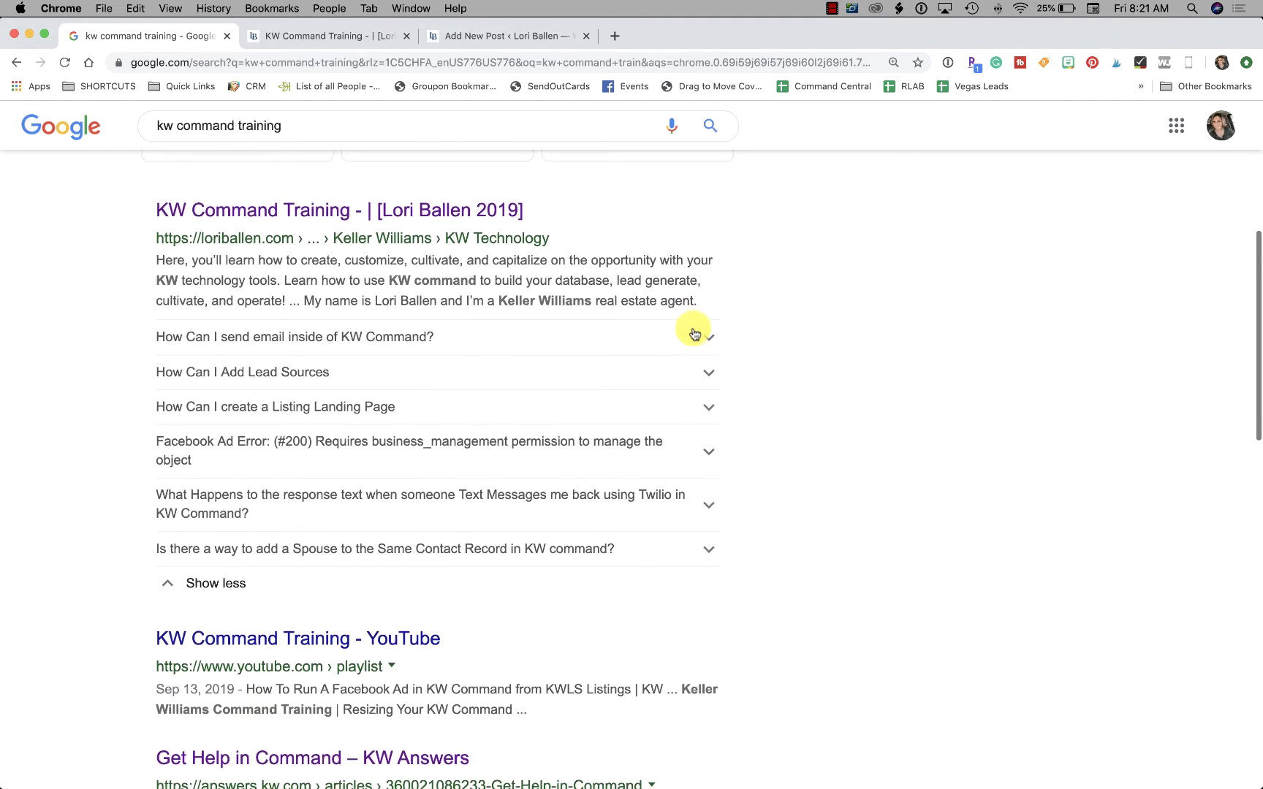
{"action": "scroll", "coordinate": [695, 334], "scroll_direction": "down", "scroll_amount": 1}
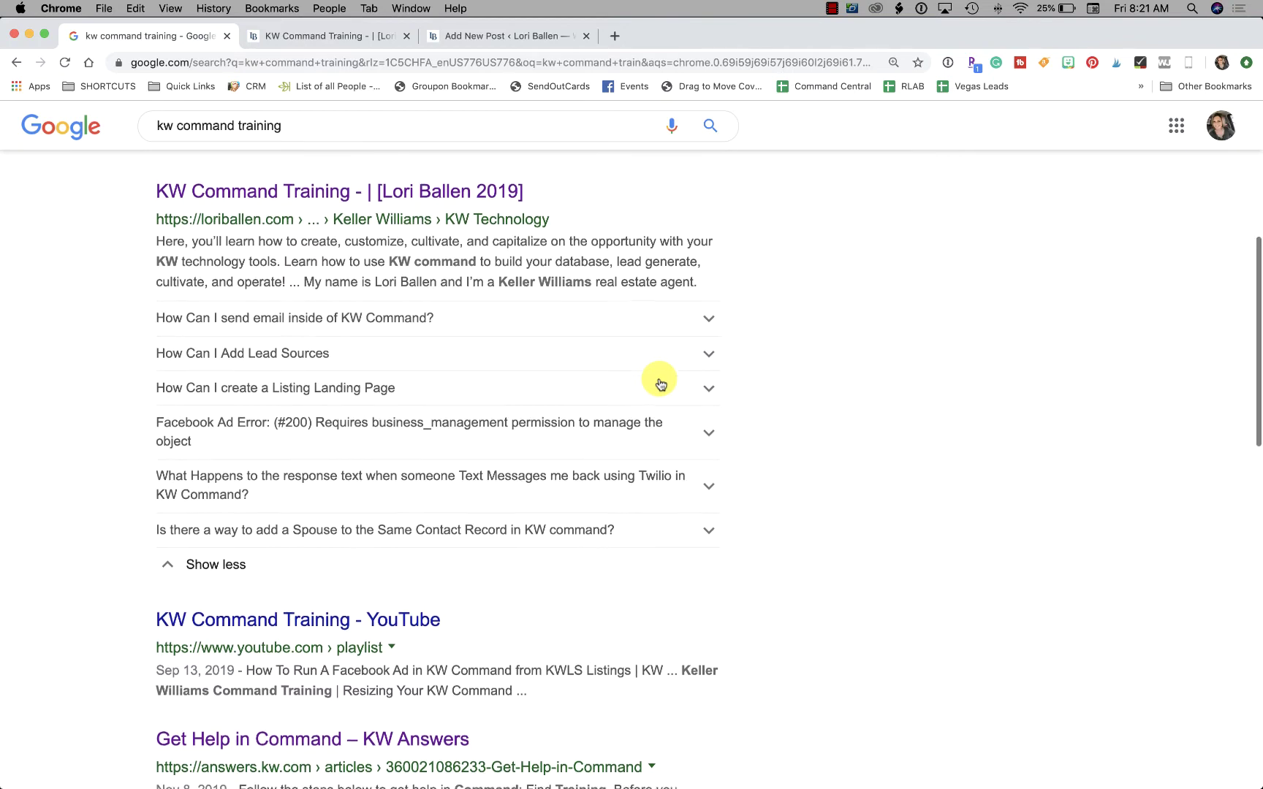
{"action": "scroll", "coordinate": [660, 384], "scroll_direction": "up", "scroll_amount": 2}
{"action": "scroll", "coordinate": [660, 384], "scroll_direction": "up", "scroll_amount": 1}
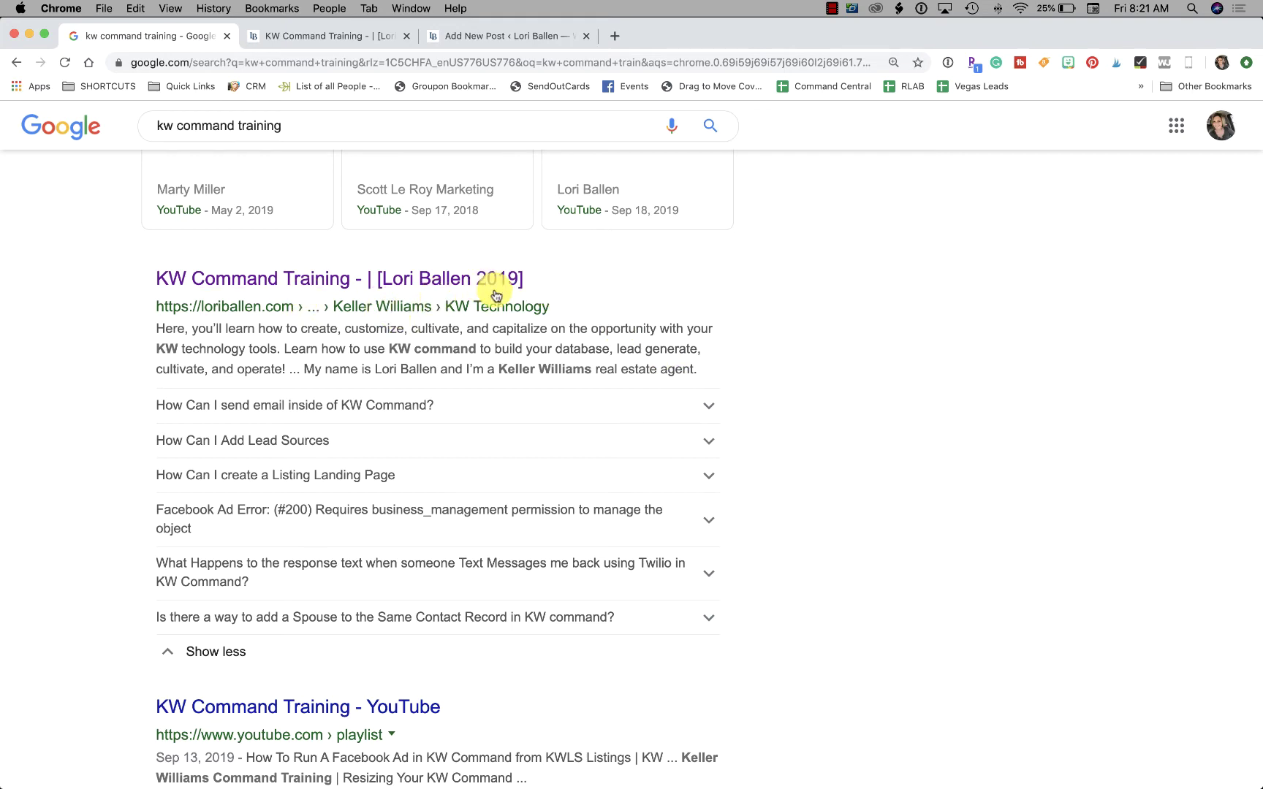
{"action": "scroll", "coordinate": [527, 318], "scroll_direction": "down", "scroll_amount": 2}
{"action": "scroll", "coordinate": [532, 322], "scroll_direction": "down", "scroll_amount": 6}
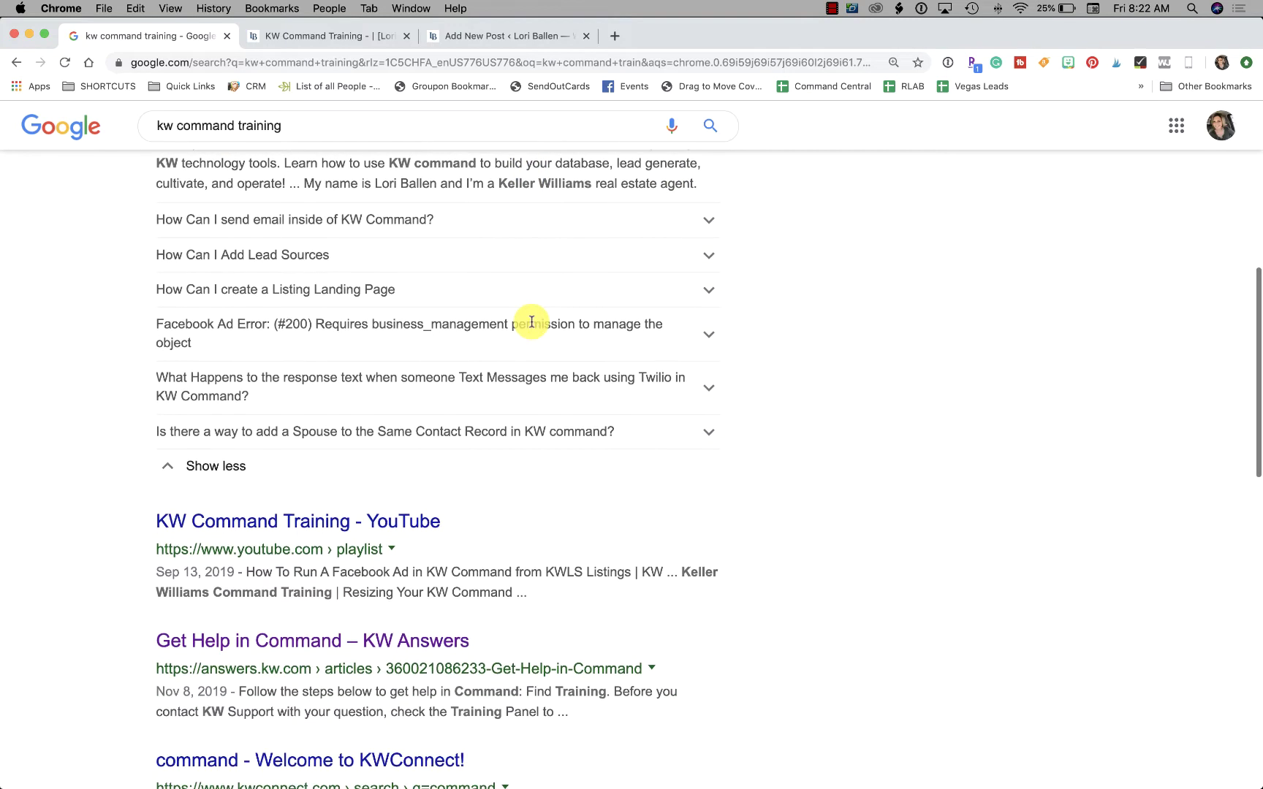
{"action": "left_click", "coordinate": [709, 300]}
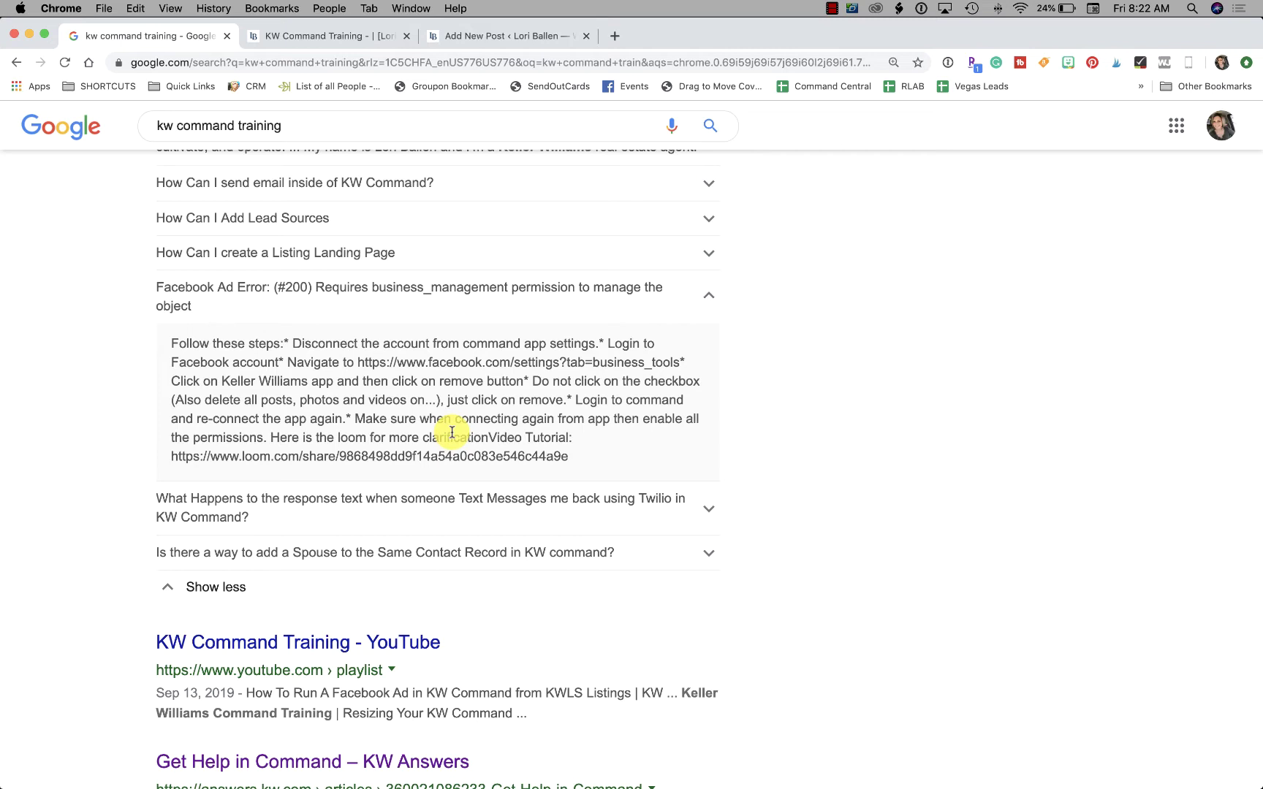
{"action": "left_click", "coordinate": [694, 223]}
{"action": "scroll", "coordinate": [482, 349], "scroll_direction": "up", "scroll_amount": 3}
{"action": "scroll", "coordinate": [326, 516], "scroll_direction": "up", "scroll_amount": 1}
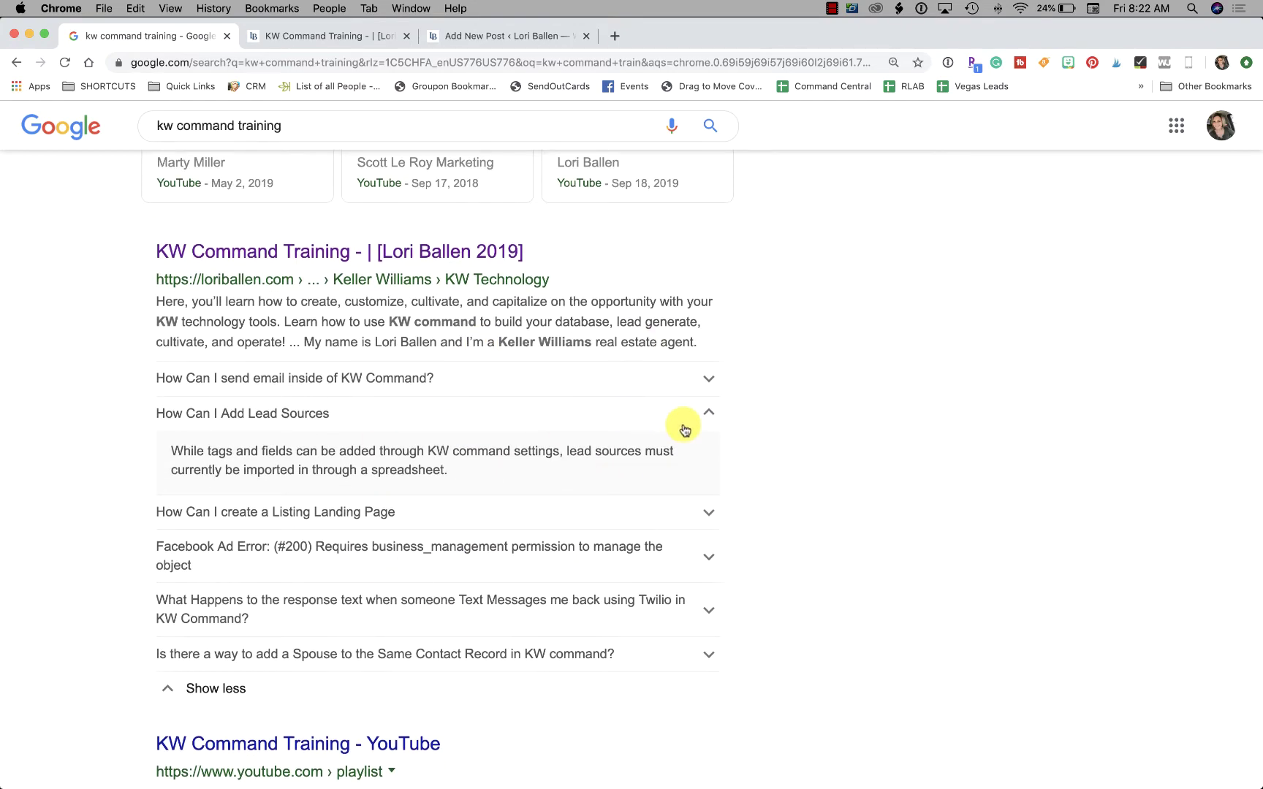
Step: Expand all four "People also ask" questions: Keller Williams command, KW connect, Keller Williams eEdge and Keller cloud
{"action": "scroll", "coordinate": [711, 341], "scroll_direction": "down", "scroll_amount": 1}
{"action": "scroll", "coordinate": [473, 494], "scroll_direction": "down", "scroll_amount": 15}
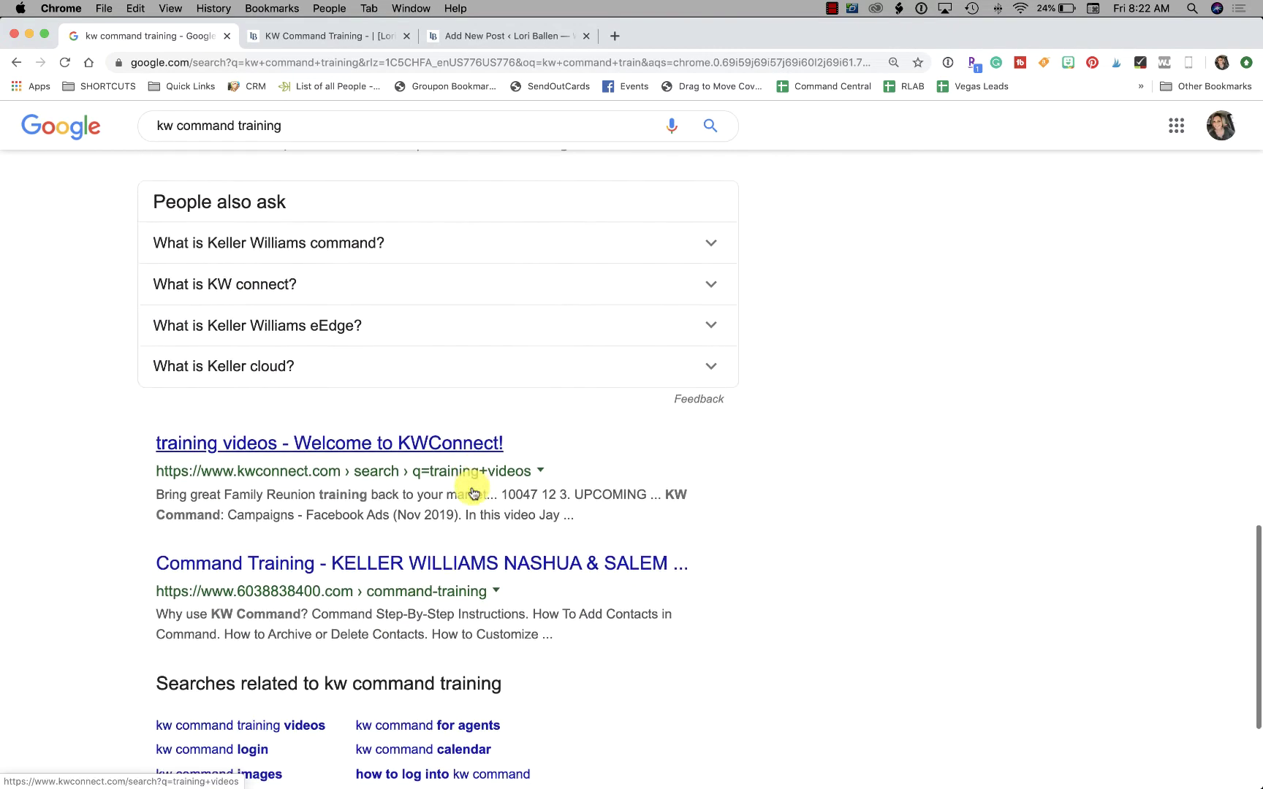
{"action": "left_click", "coordinate": [718, 237]}
{"action": "left_click", "coordinate": [719, 494]}
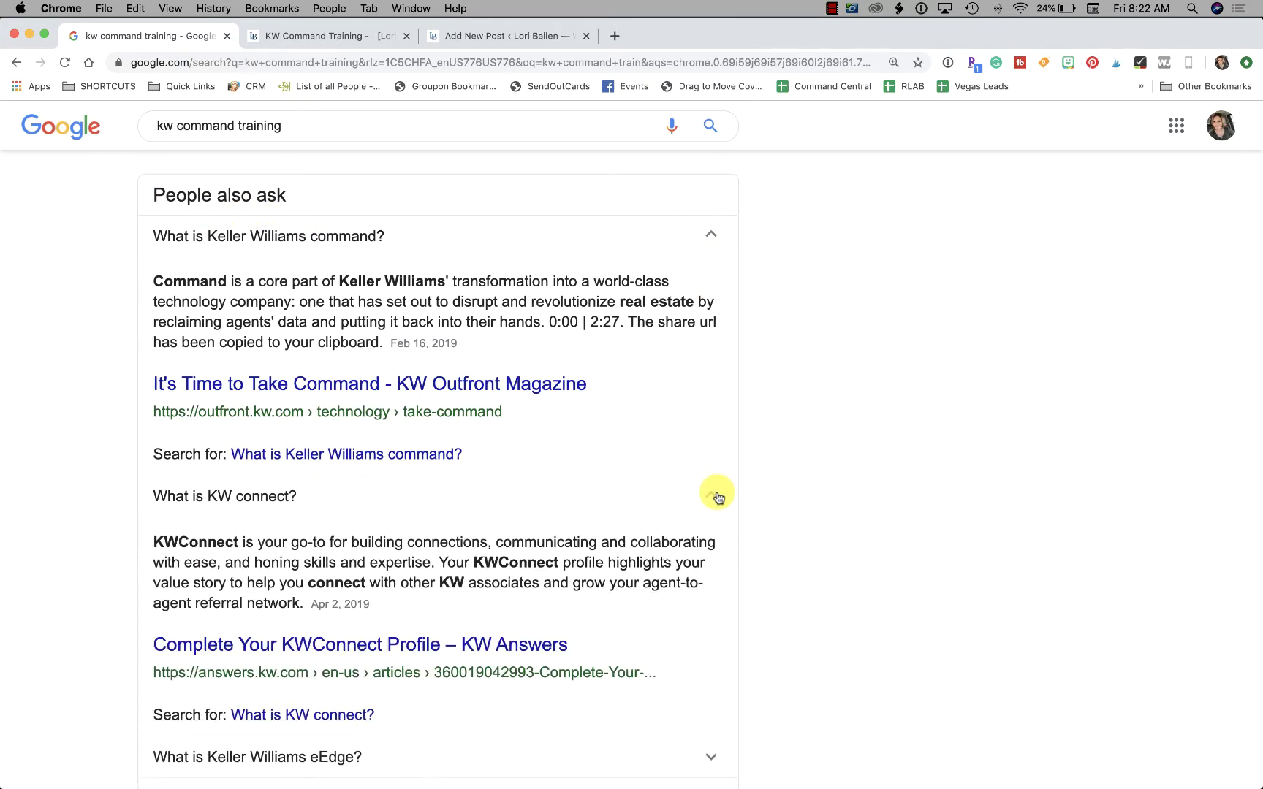
{"action": "scroll", "coordinate": [718, 494], "scroll_direction": "down", "scroll_amount": 3}
{"action": "left_click", "coordinate": [714, 529]}
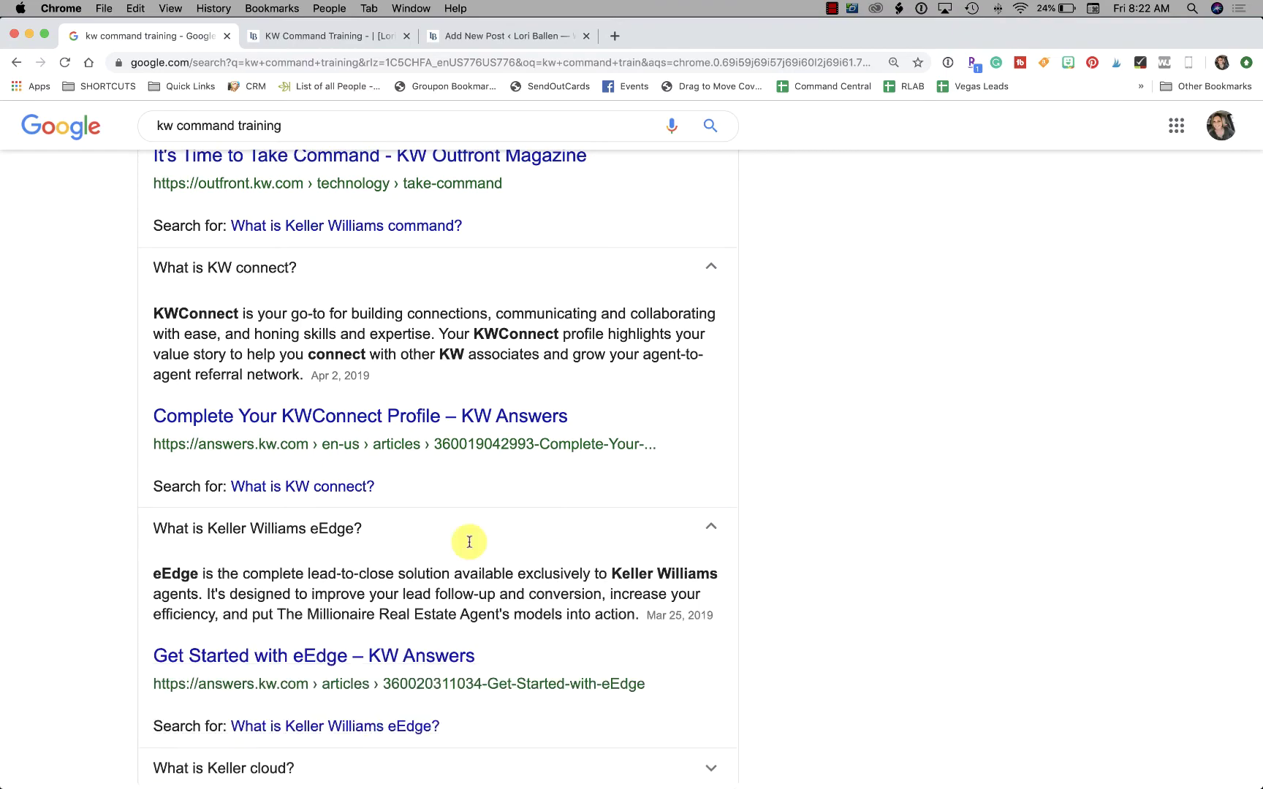
{"action": "scroll", "coordinate": [525, 637], "scroll_direction": "down", "scroll_amount": 3}
{"action": "left_click", "coordinate": [719, 549]}
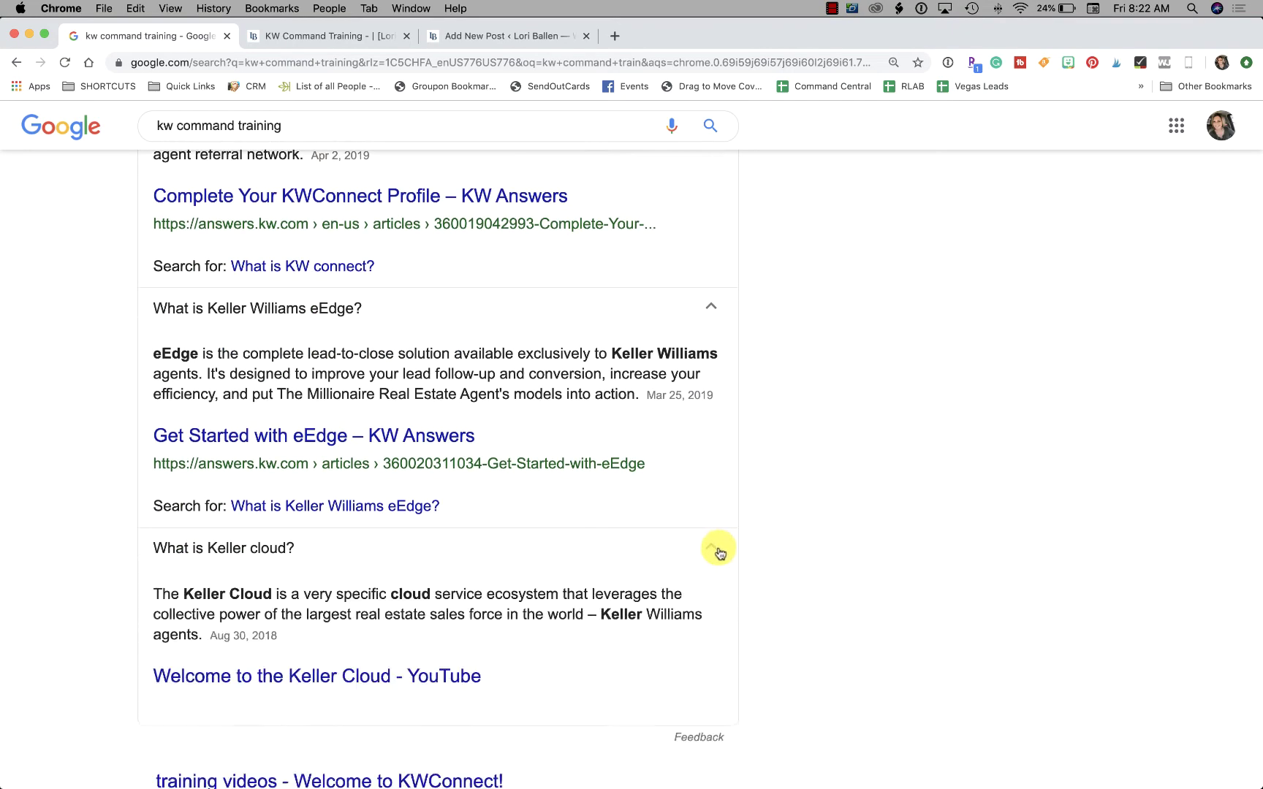
Step: Return to the KW Command Training result and collapse its "How Can I Add Lead Sources" answer
{"action": "scroll", "coordinate": [720, 553], "scroll_direction": "up", "scroll_amount": 1}
{"action": "scroll", "coordinate": [720, 554], "scroll_direction": "up", "scroll_amount": 20}
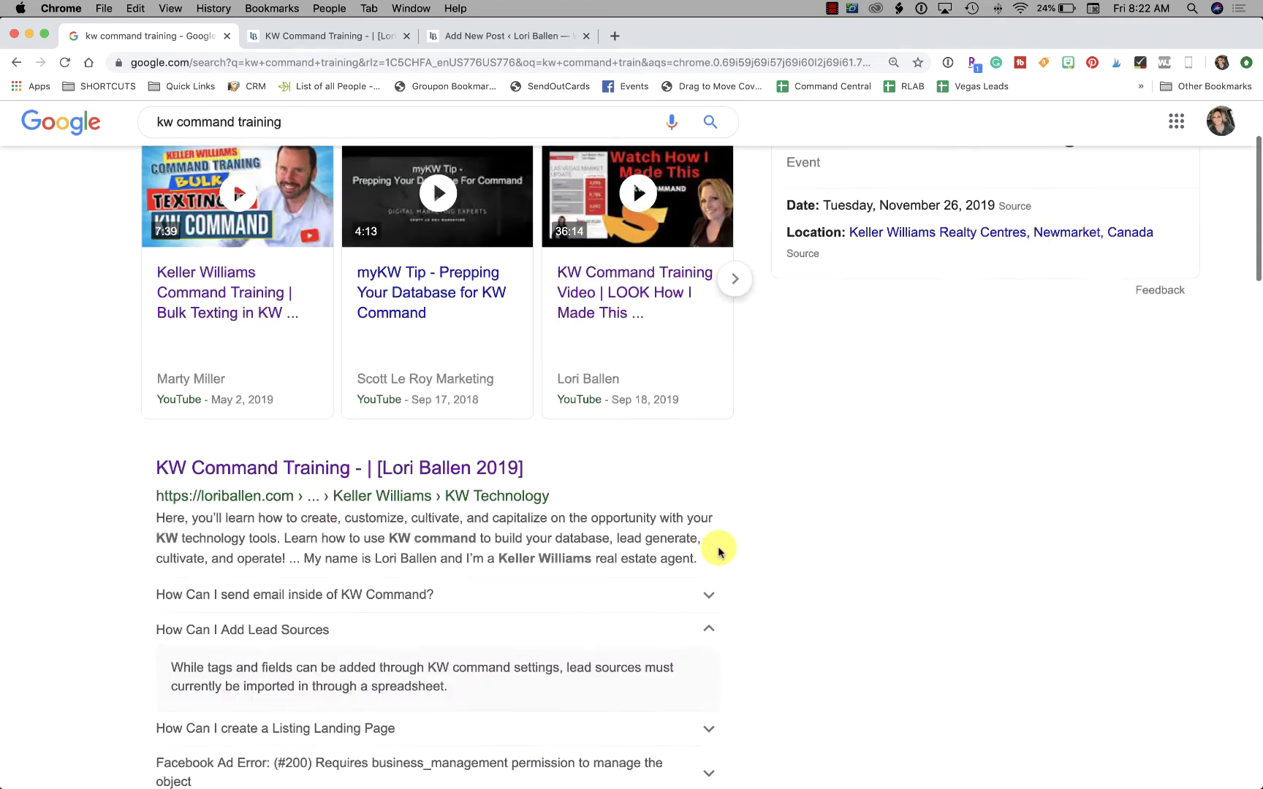
{"action": "scroll", "coordinate": [719, 550], "scroll_direction": "down", "scroll_amount": 3}
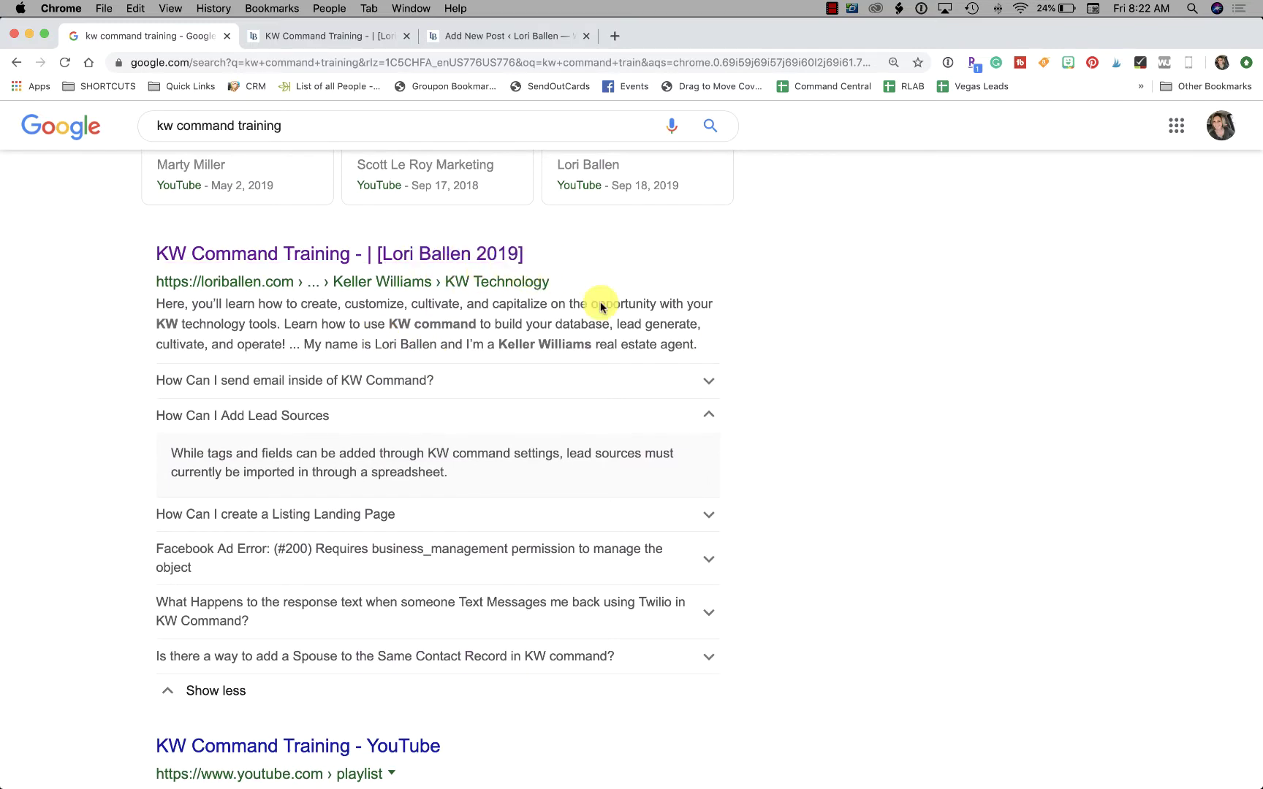
{"action": "scroll", "coordinate": [828, 434], "scroll_direction": "down", "scroll_amount": 1}
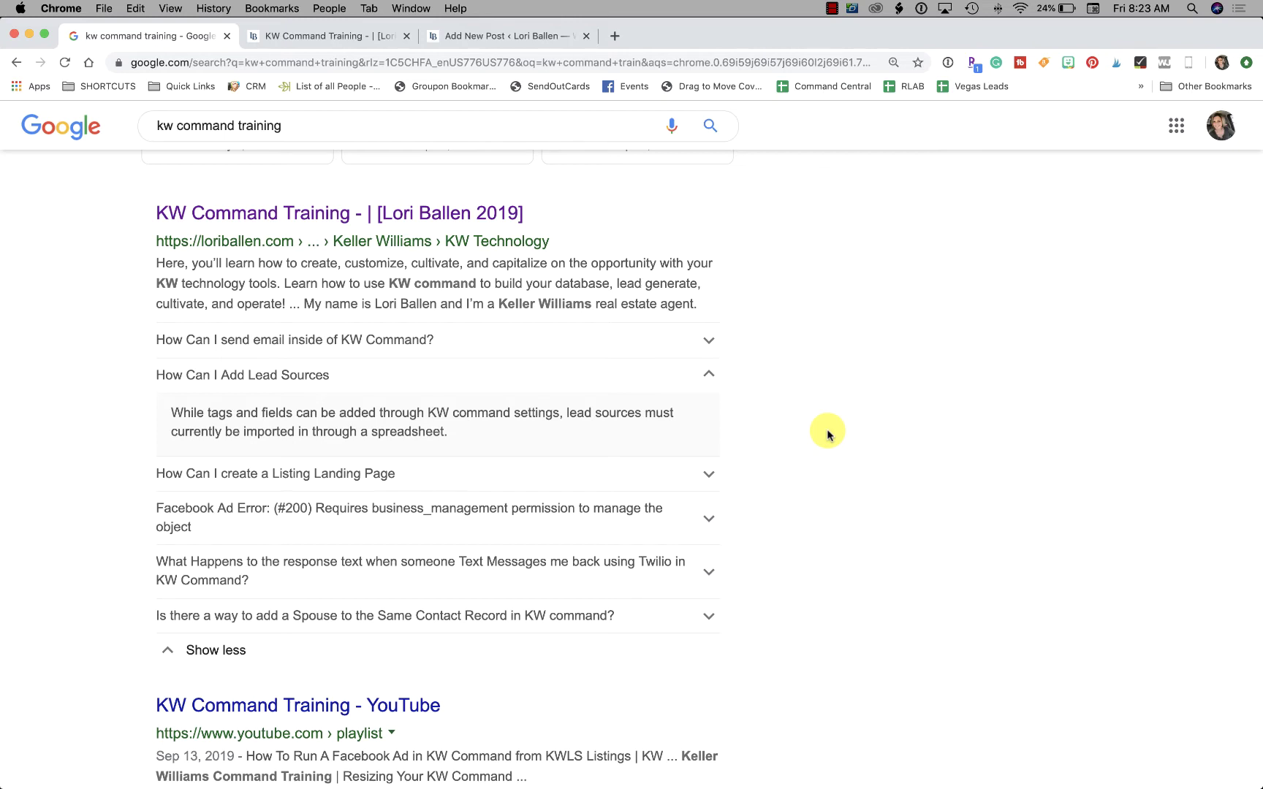
{"action": "left_click", "coordinate": [708, 374]}
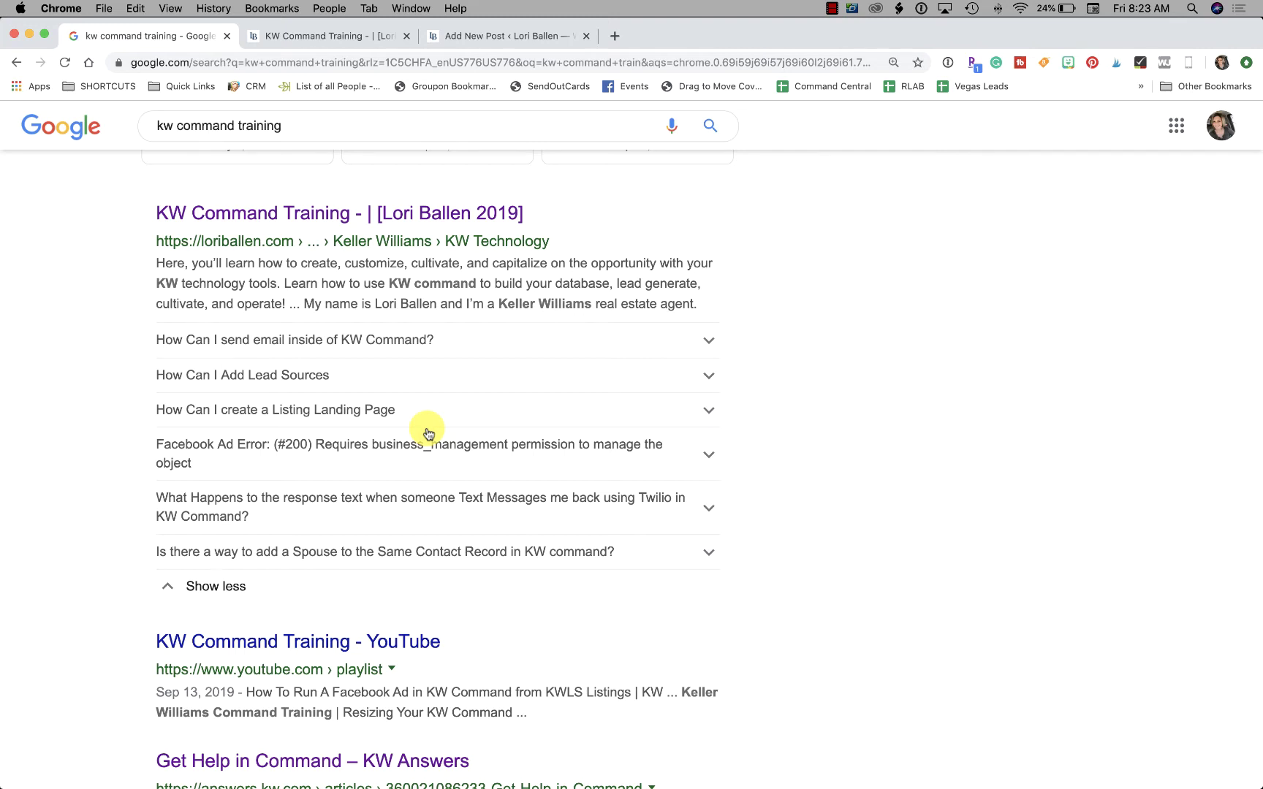
{"action": "scroll", "coordinate": [429, 435], "scroll_direction": "down", "scroll_amount": 1}
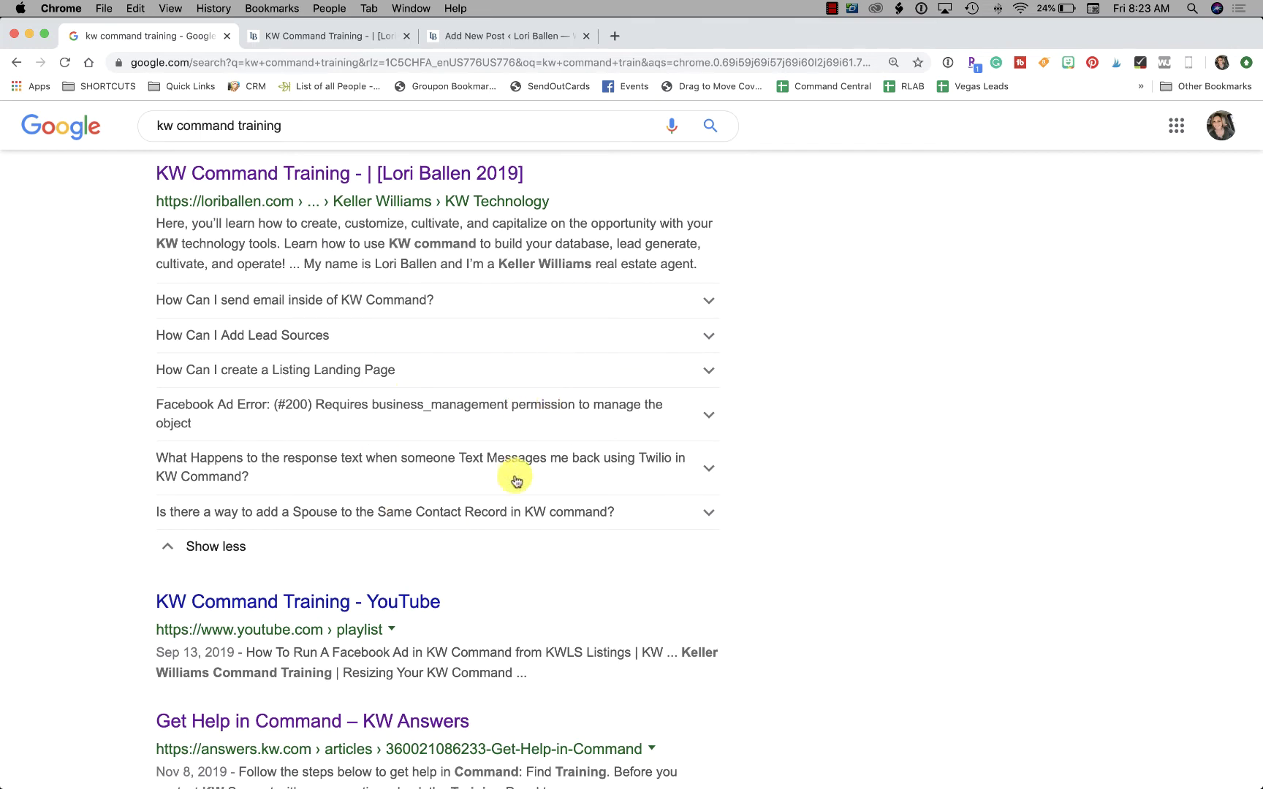
{"action": "scroll", "coordinate": [423, 471], "scroll_direction": "up", "scroll_amount": 2}
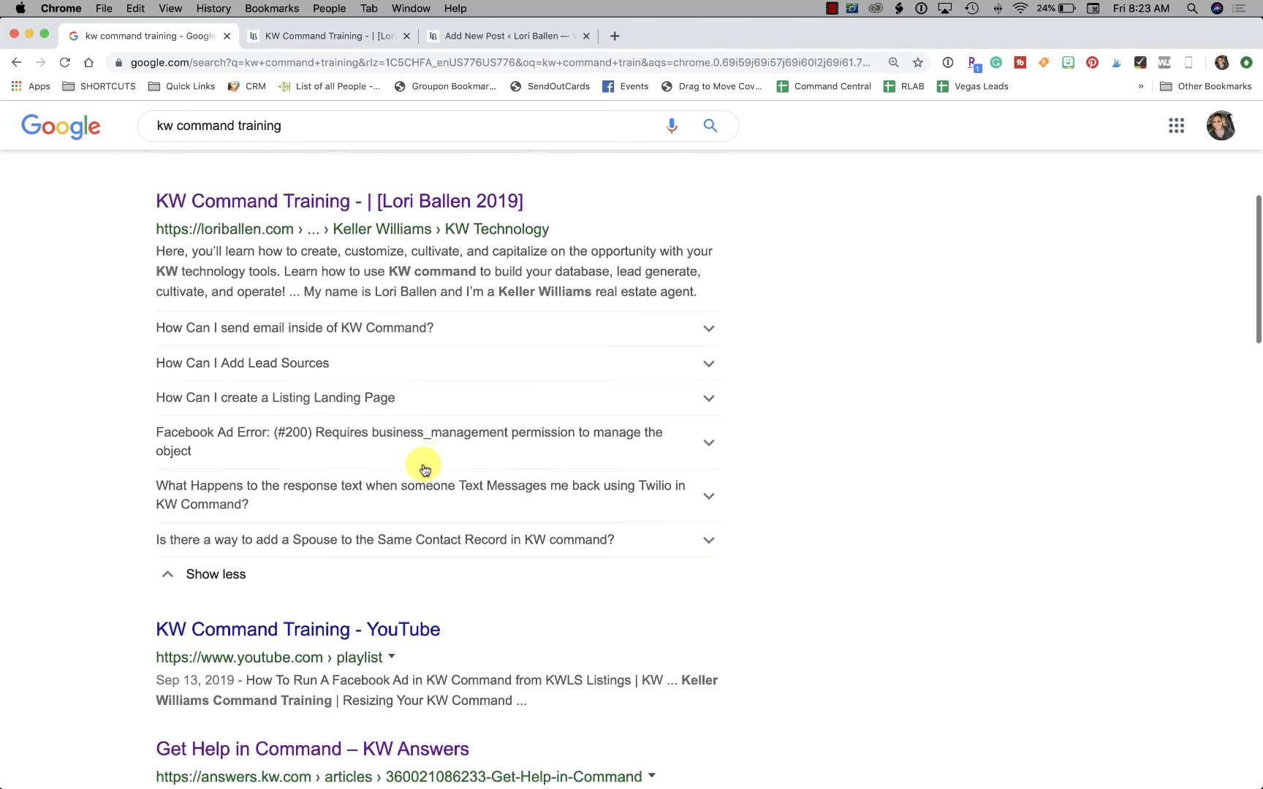
{"action": "scroll", "coordinate": [424, 470], "scroll_direction": "down", "scroll_amount": 1}
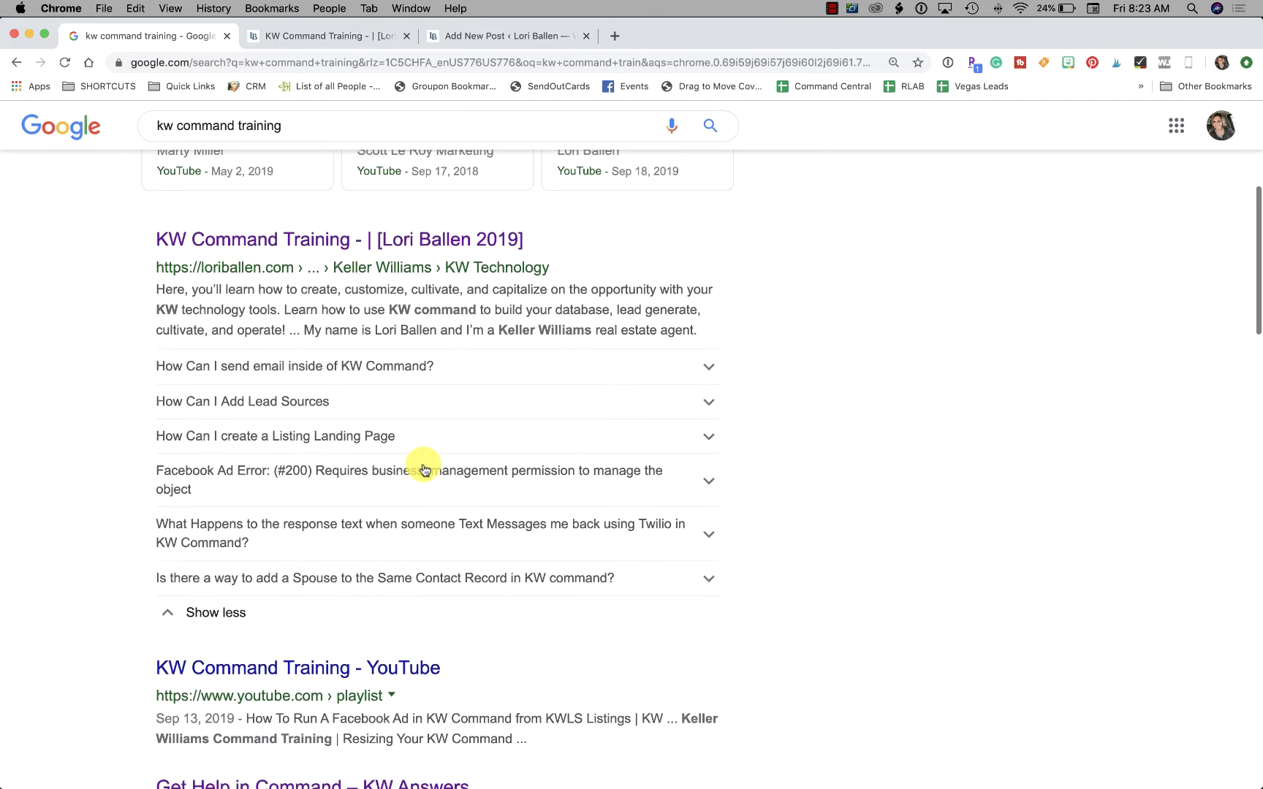
{"action": "scroll", "coordinate": [425, 470], "scroll_direction": "up", "scroll_amount": 1}
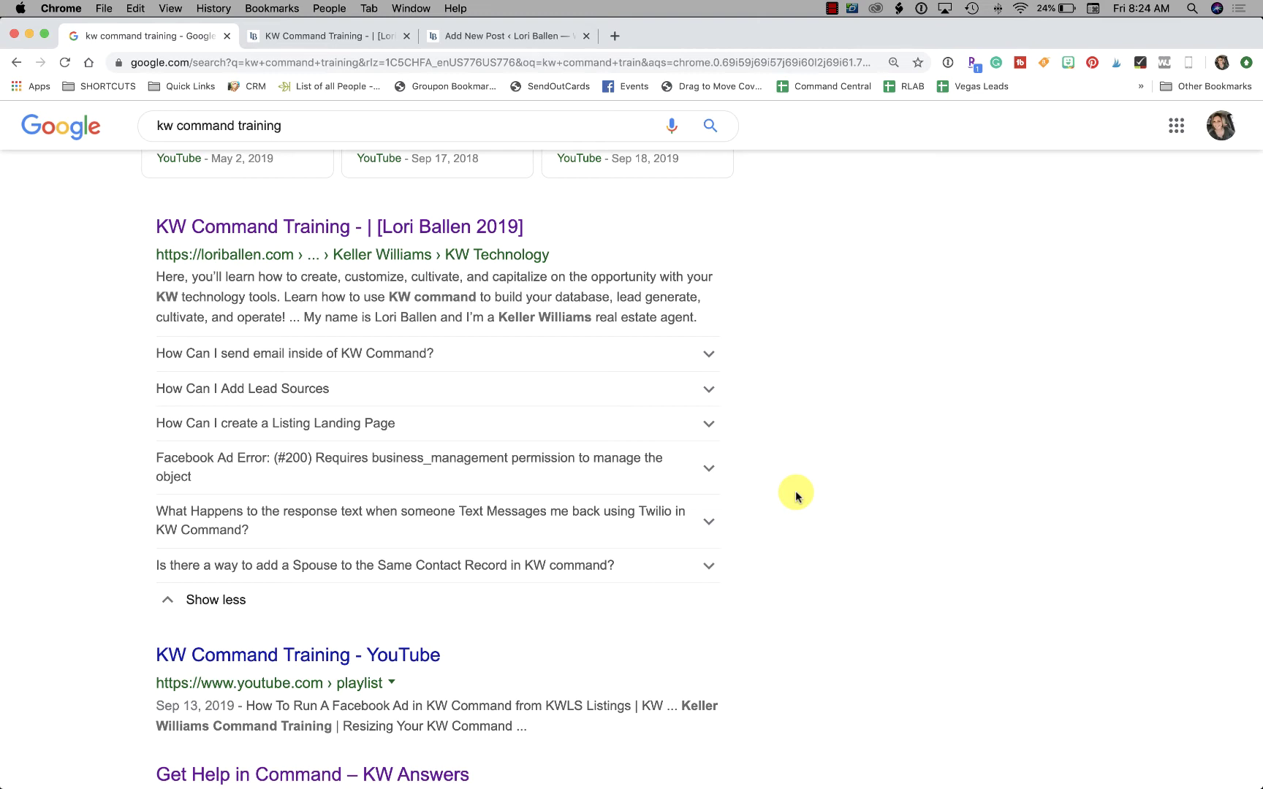
{"action": "scroll", "coordinate": [796, 496], "scroll_direction": "up", "scroll_amount": 3}
{"action": "scroll", "coordinate": [796, 496], "scroll_direction": "down", "scroll_amount": 1}
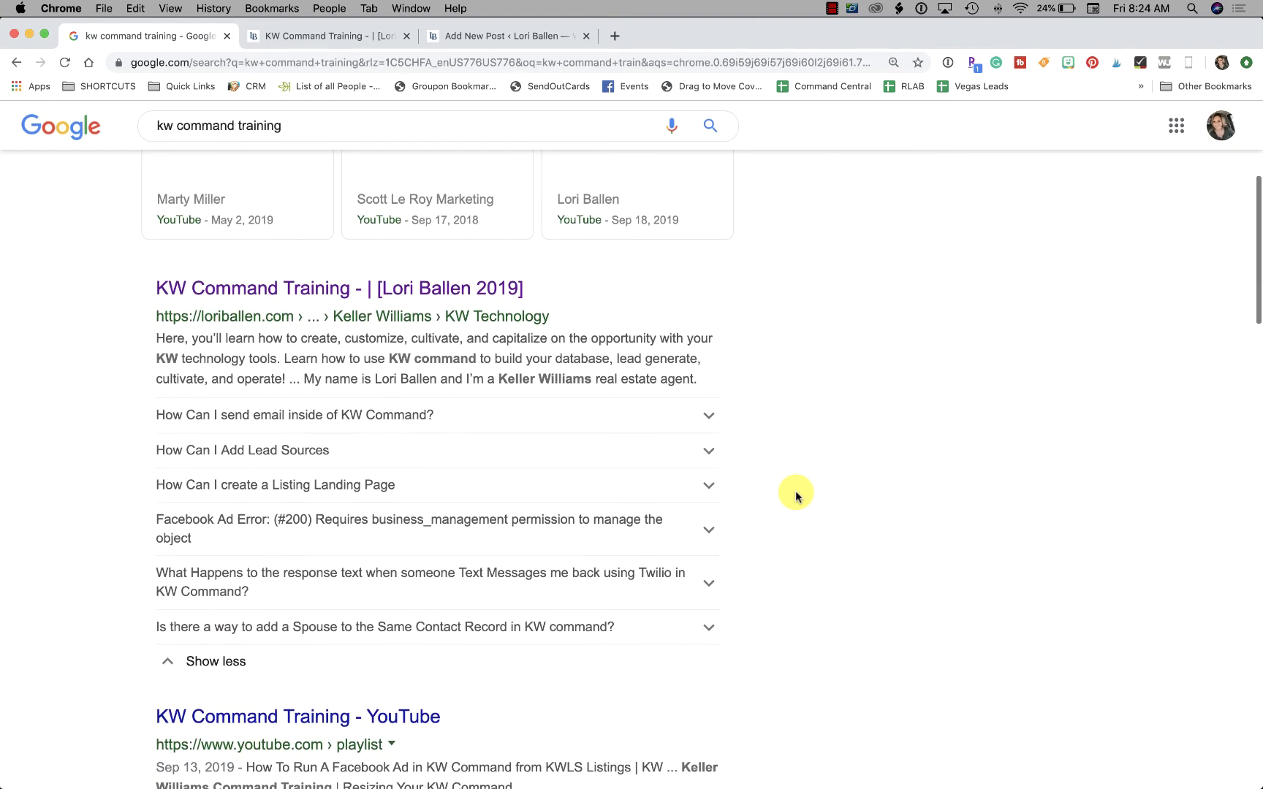
Step: Review the "People also ask" section, collapse its "What is Keller Williams command?" answer, and return to the beginning of the results
{"action": "scroll", "coordinate": [796, 496], "scroll_direction": "up", "scroll_amount": 2}
{"action": "scroll", "coordinate": [796, 496], "scroll_direction": "down", "scroll_amount": 4}
{"action": "scroll", "coordinate": [358, 536], "scroll_direction": "down", "scroll_amount": 15}
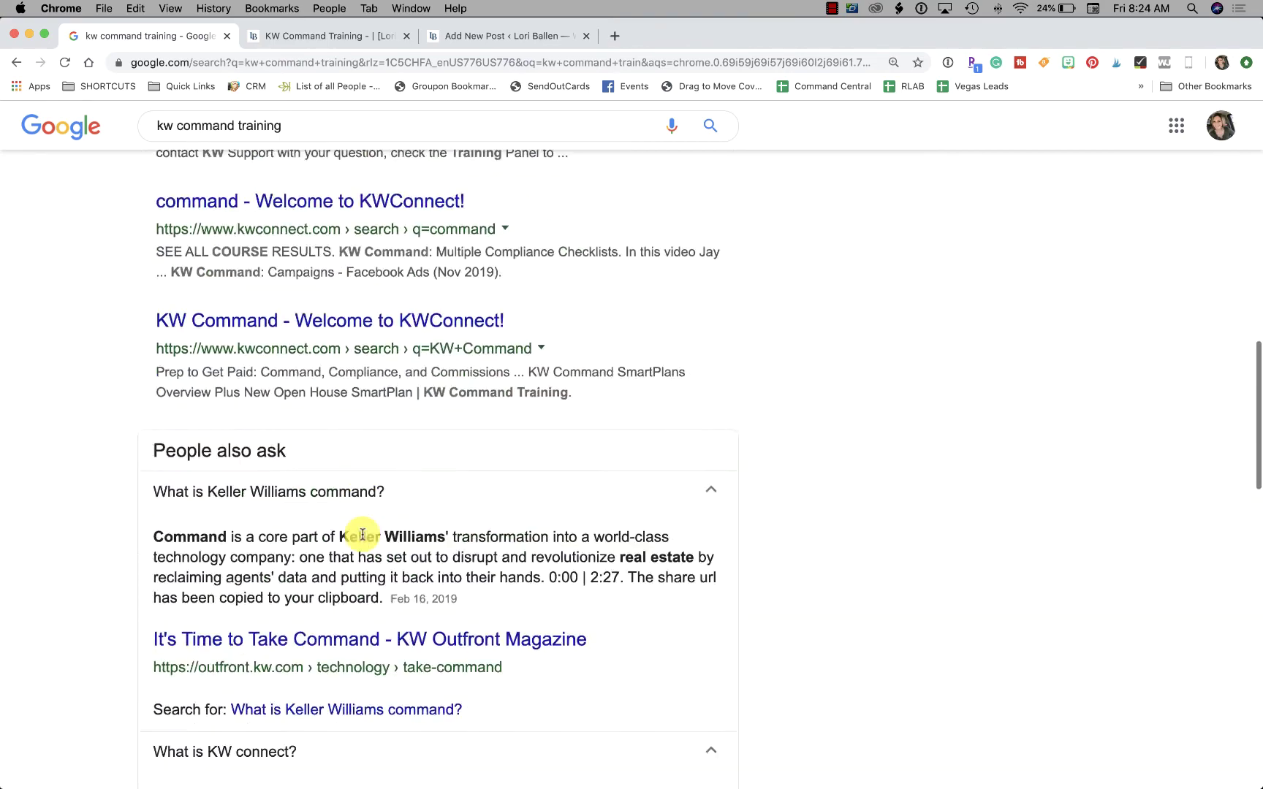
{"action": "scroll", "coordinate": [362, 539], "scroll_direction": "up", "scroll_amount": 16}
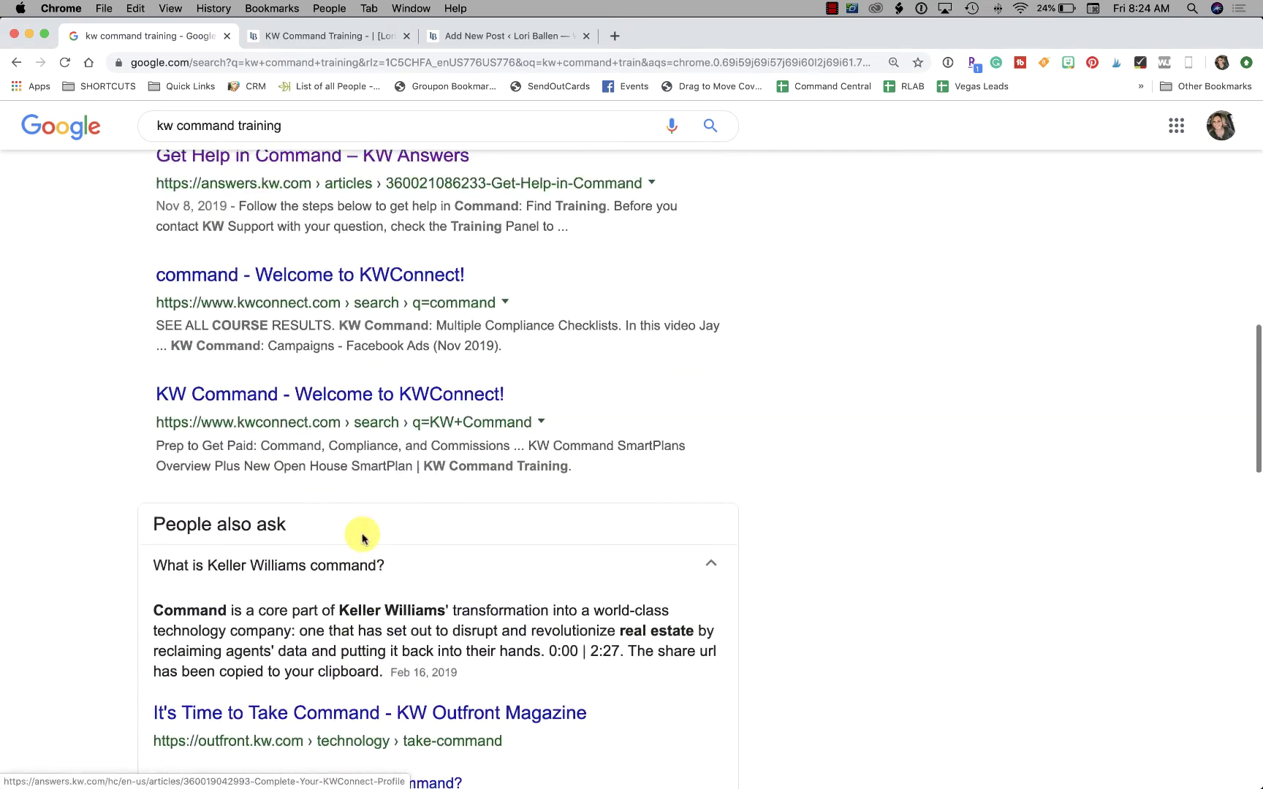
{"action": "left_click", "coordinate": [726, 567]}
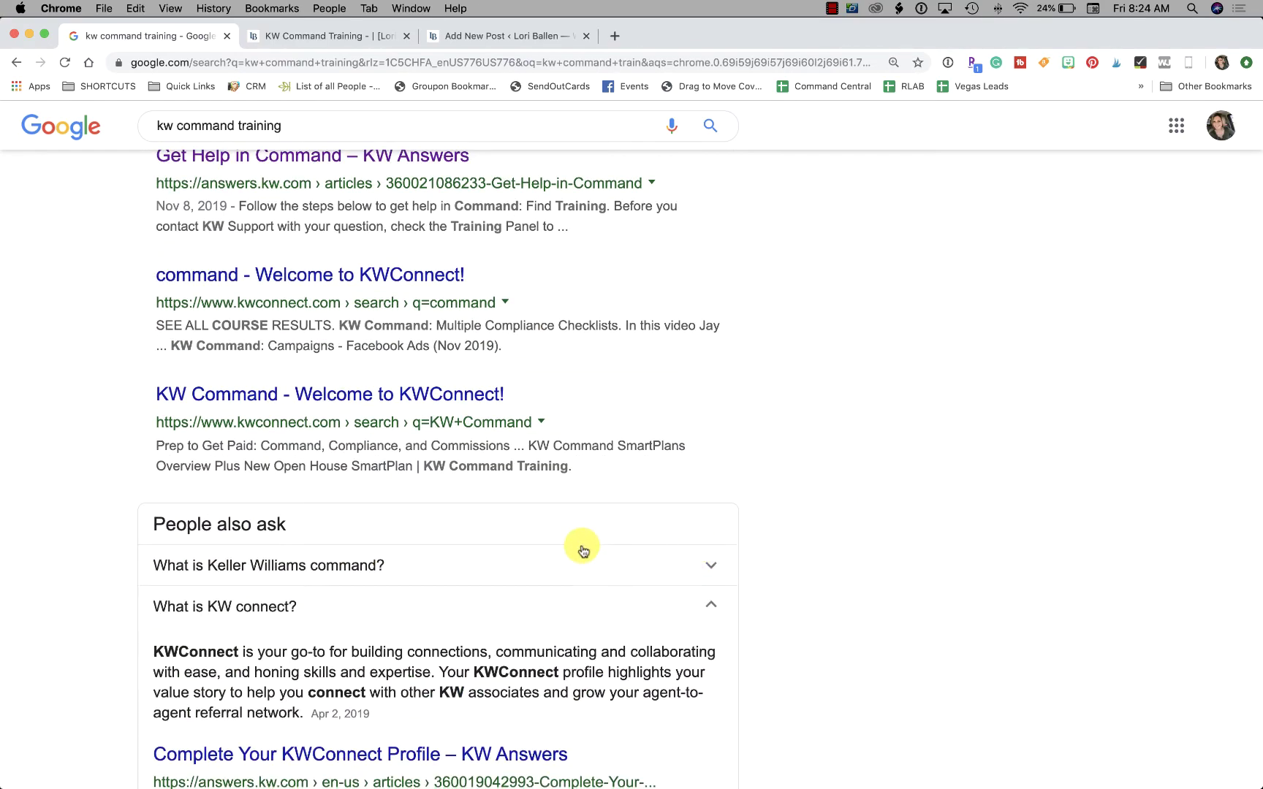
{"action": "scroll", "coordinate": [581, 550], "scroll_direction": "down", "scroll_amount": 15}
{"action": "scroll", "coordinate": [581, 548], "scroll_direction": "up", "scroll_amount": 20}
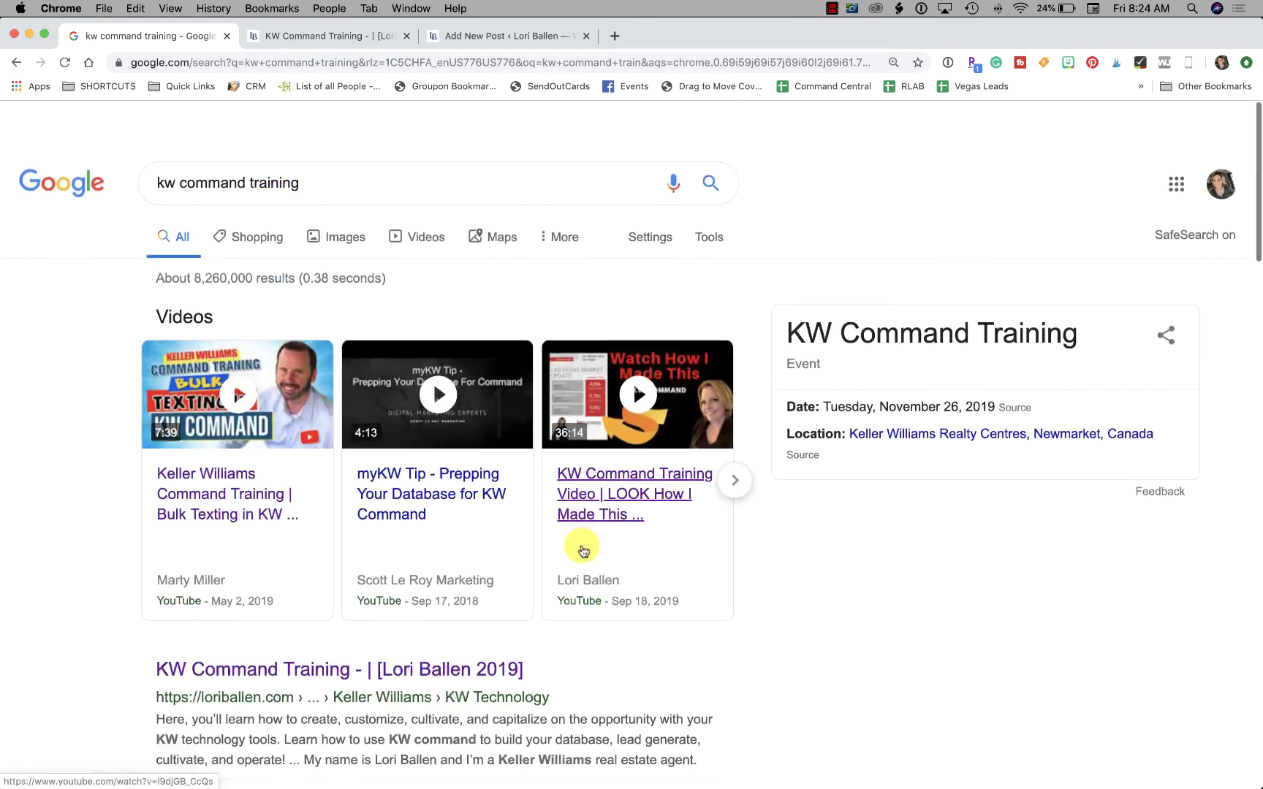
Step: Show the Add New Post page, search Google for "yoast" in a new browser tab, and open the yoast.com website
{"action": "left_click", "coordinate": [490, 36]}
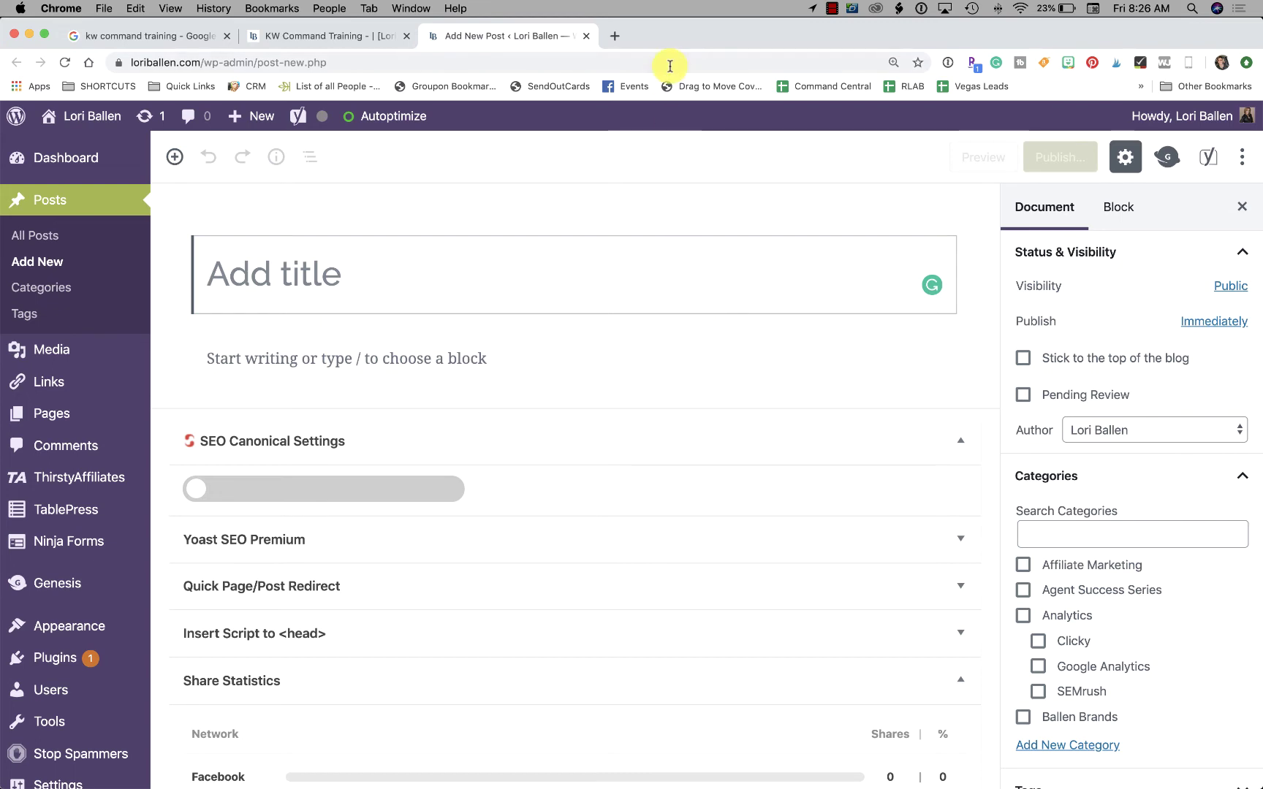
{"action": "left_click", "coordinate": [615, 36]}
{"action": "type", "text": "yoast"}
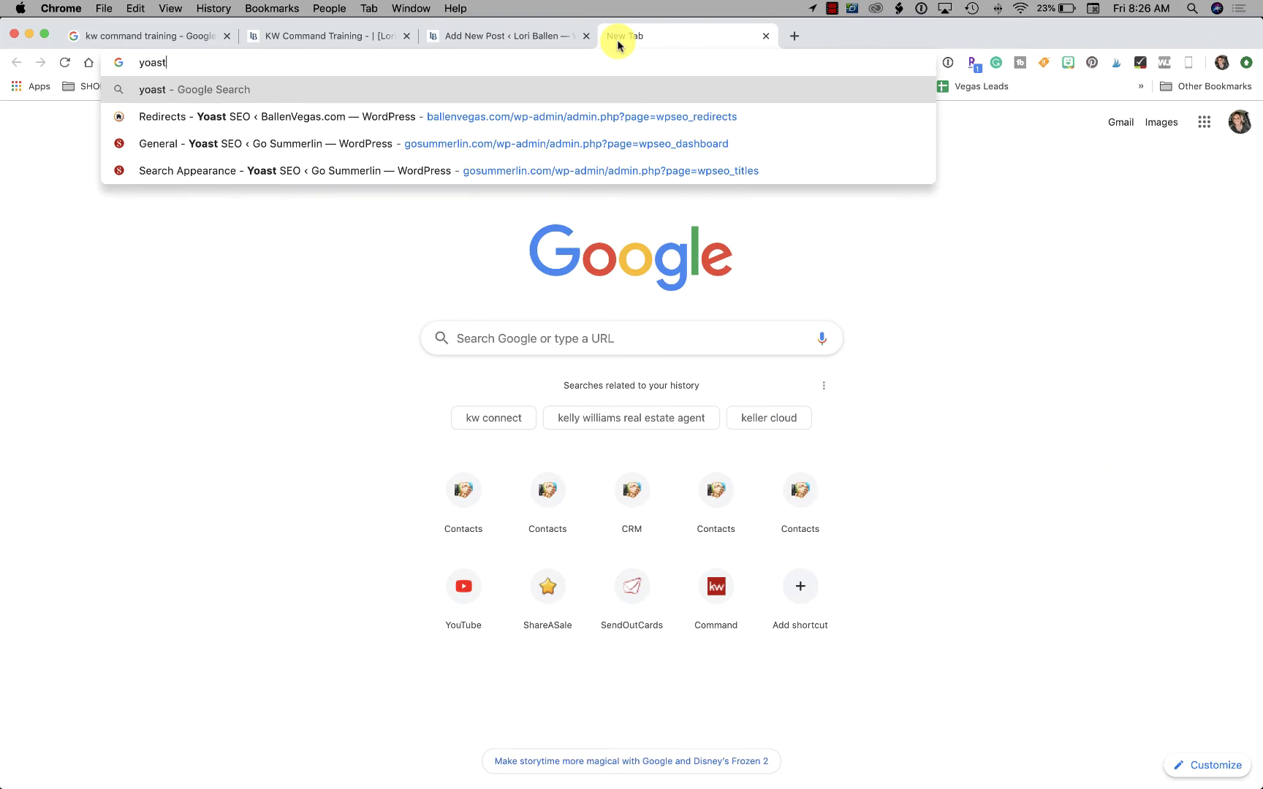
{"action": "key", "text": "Return"}
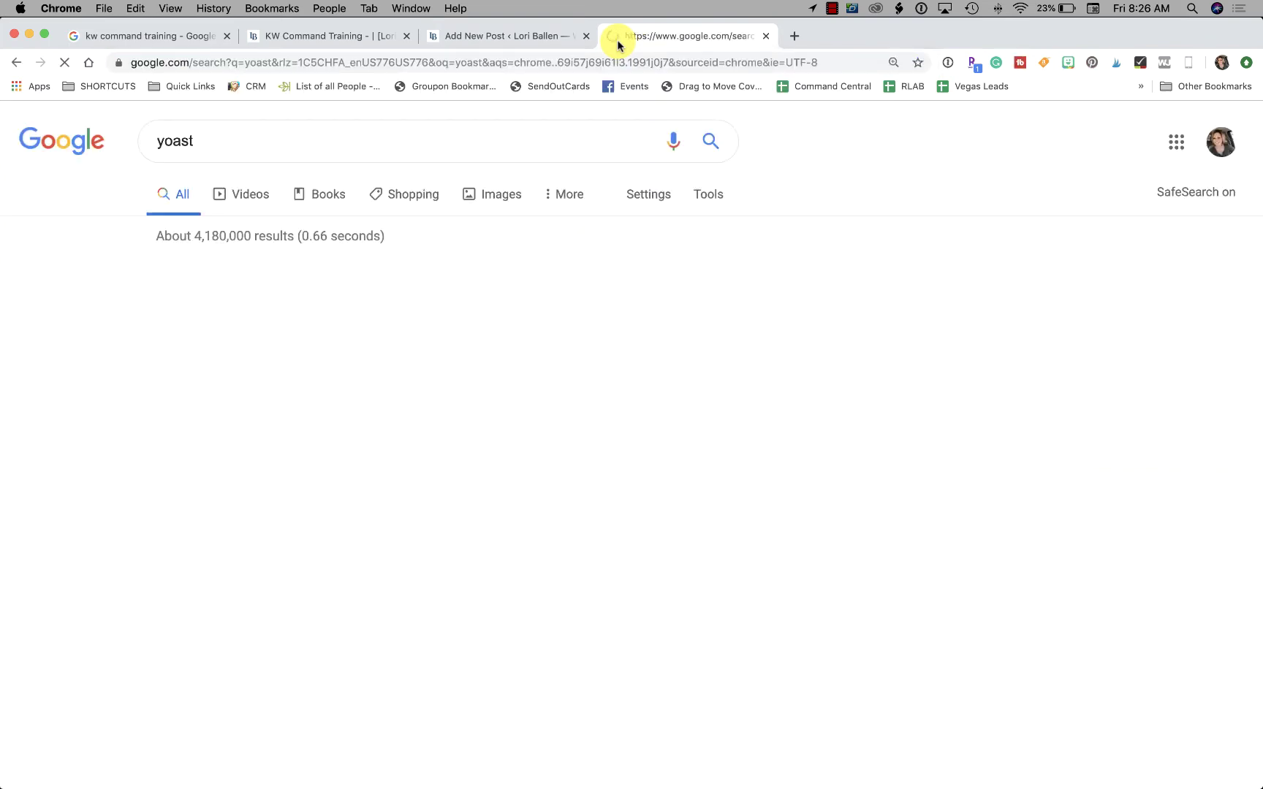
{"action": "left_click", "coordinate": [347, 275]}
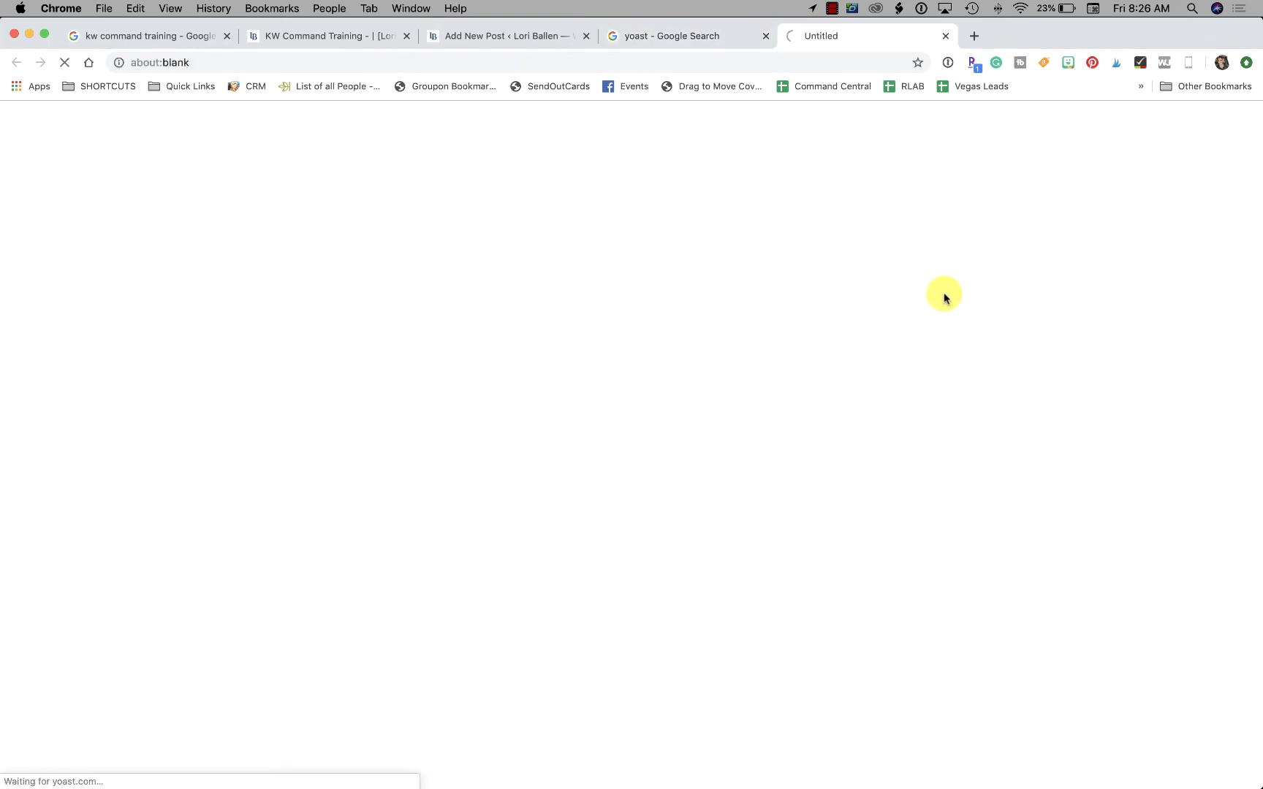
Step: Find the WordPress plugins section on the Yoast home page and open the Yoast SEO (Premium) plugin page
{"action": "scroll", "coordinate": [850, 335], "scroll_direction": "down", "scroll_amount": 4}
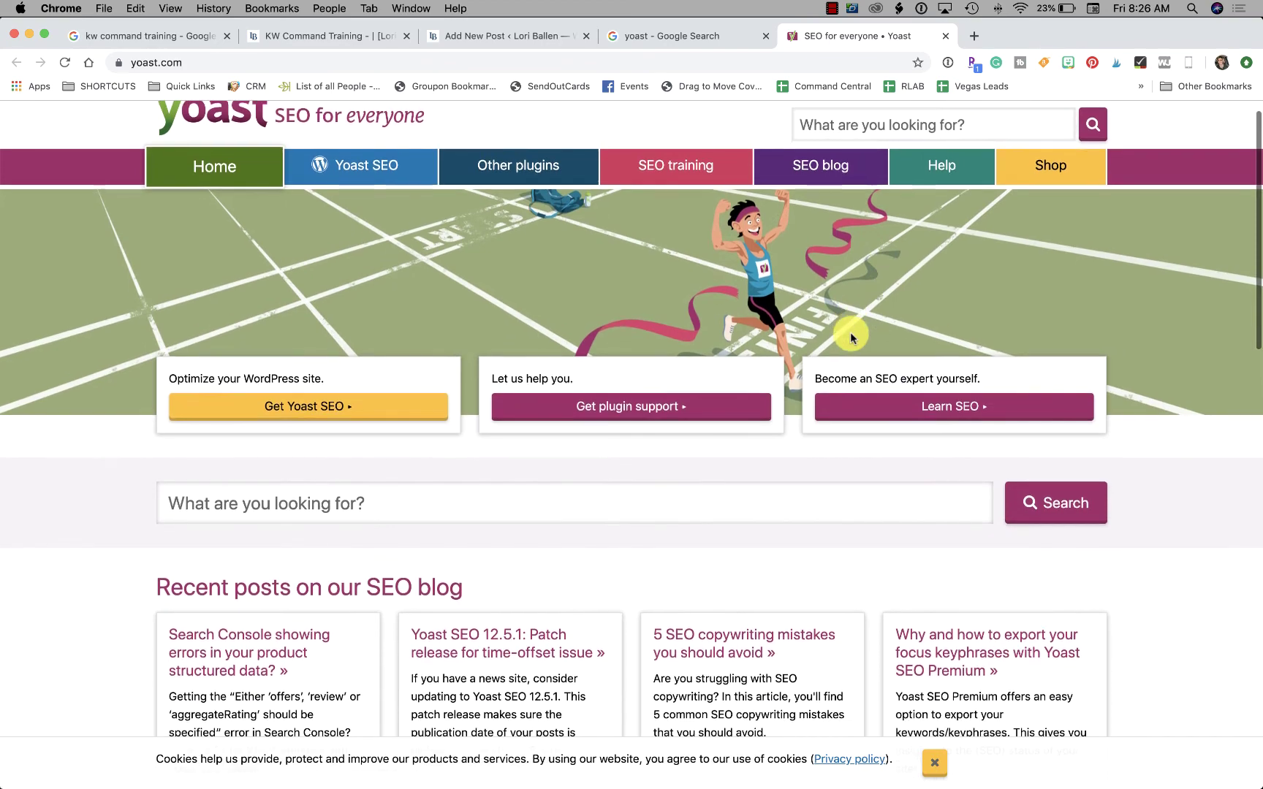
{"action": "scroll", "coordinate": [850, 336], "scroll_direction": "down", "scroll_amount": 5}
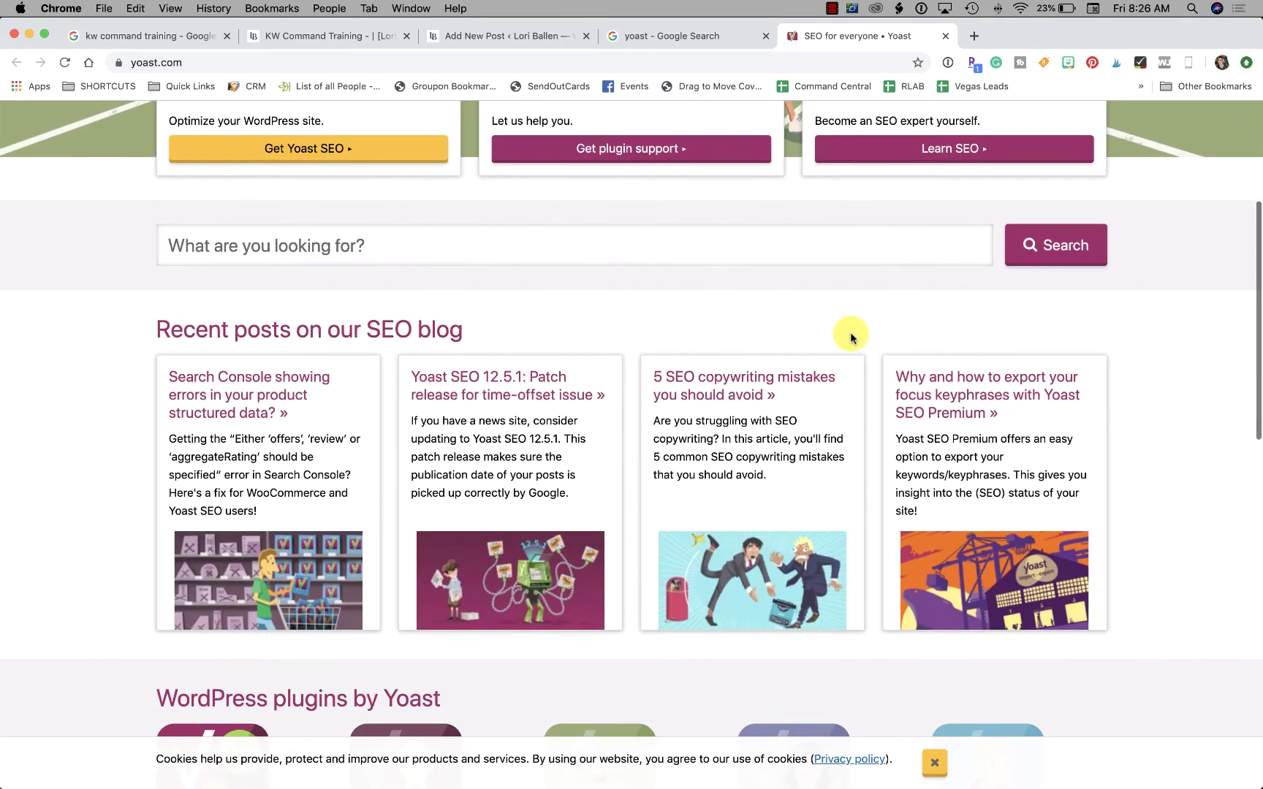
{"action": "scroll", "coordinate": [850, 336], "scroll_direction": "down", "scroll_amount": 8}
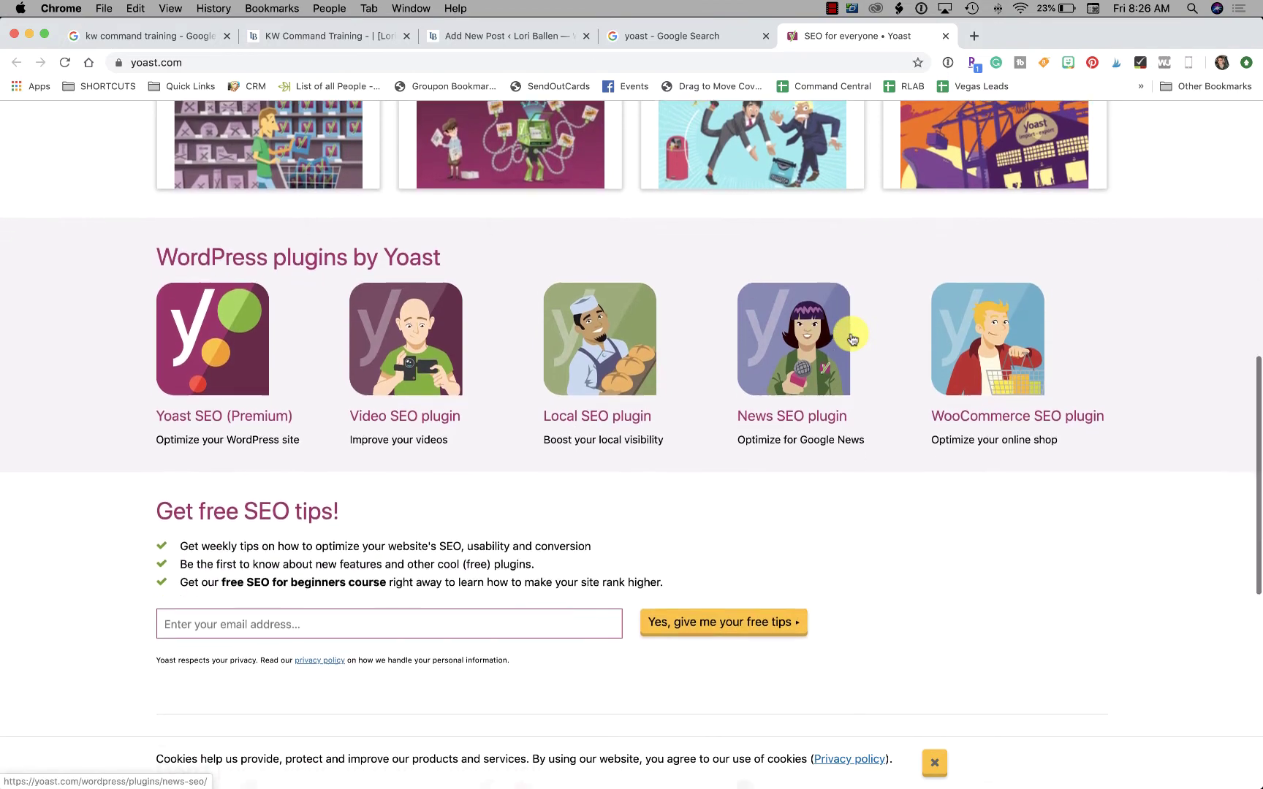
{"action": "scroll", "coordinate": [512, 380], "scroll_direction": "down", "scroll_amount": 3}
{"action": "left_click", "coordinate": [227, 375]}
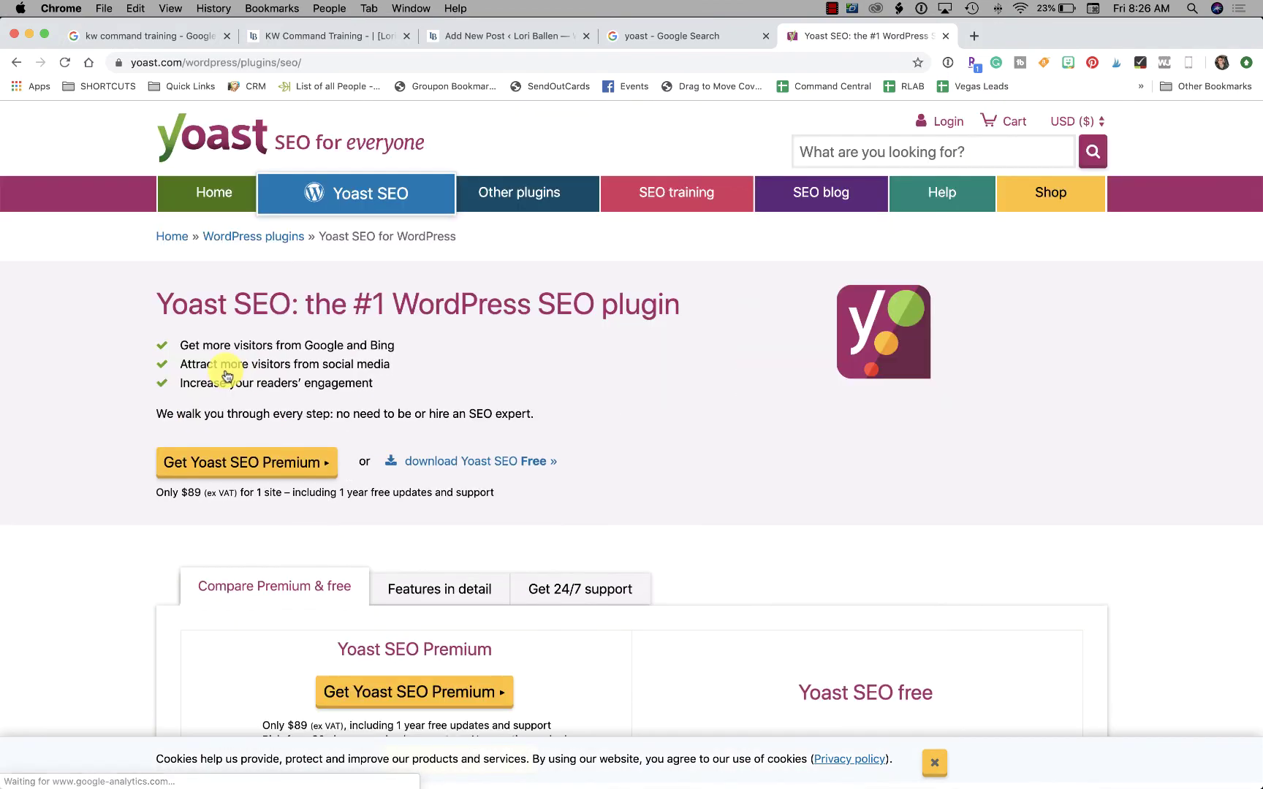
Step: Review the Yoast SEO Premium and free comparison, and read through the plugin's detailed feature descriptions
{"action": "scroll", "coordinate": [528, 474], "scroll_direction": "down", "scroll_amount": 7}
{"action": "scroll", "coordinate": [523, 439], "scroll_direction": "down", "scroll_amount": 3}
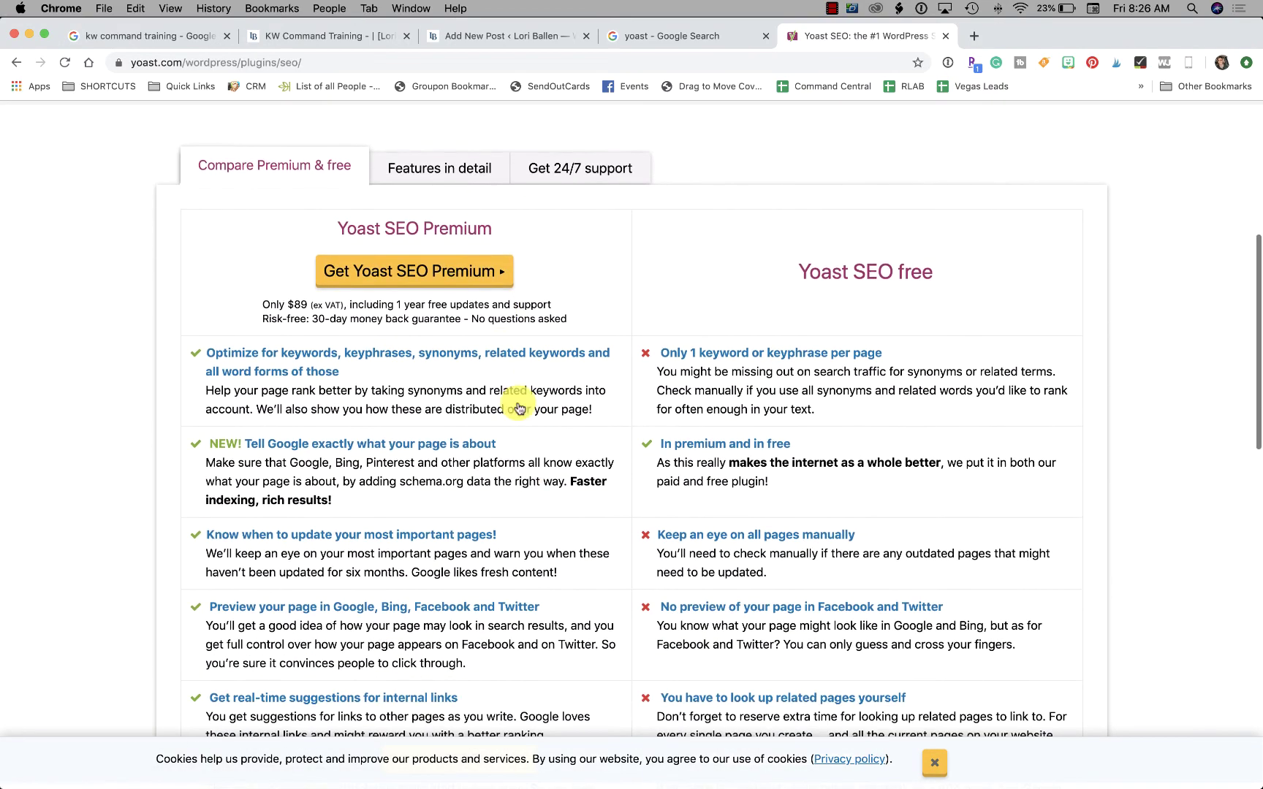
{"action": "left_click", "coordinate": [471, 165]}
{"action": "scroll", "coordinate": [415, 345], "scroll_direction": "down", "scroll_amount": 10}
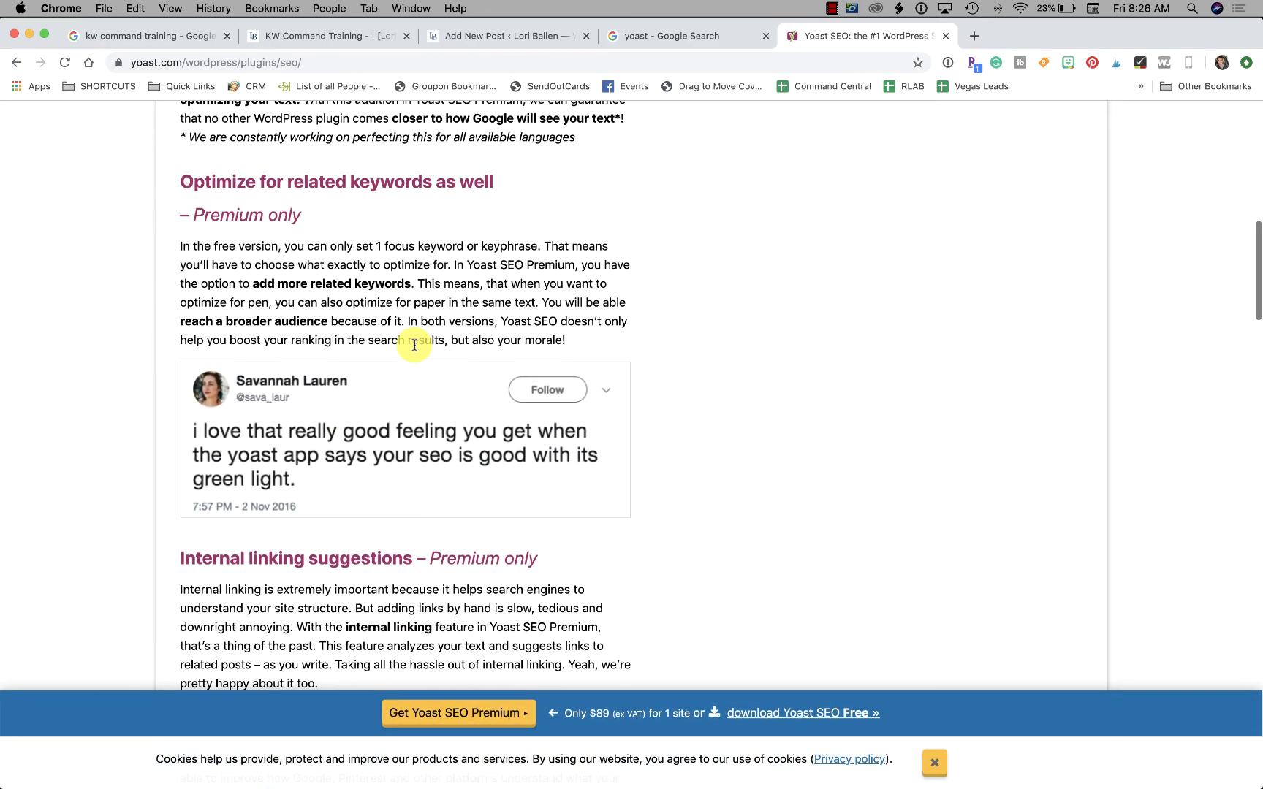
{"action": "scroll", "coordinate": [415, 345], "scroll_direction": "down", "scroll_amount": 20}
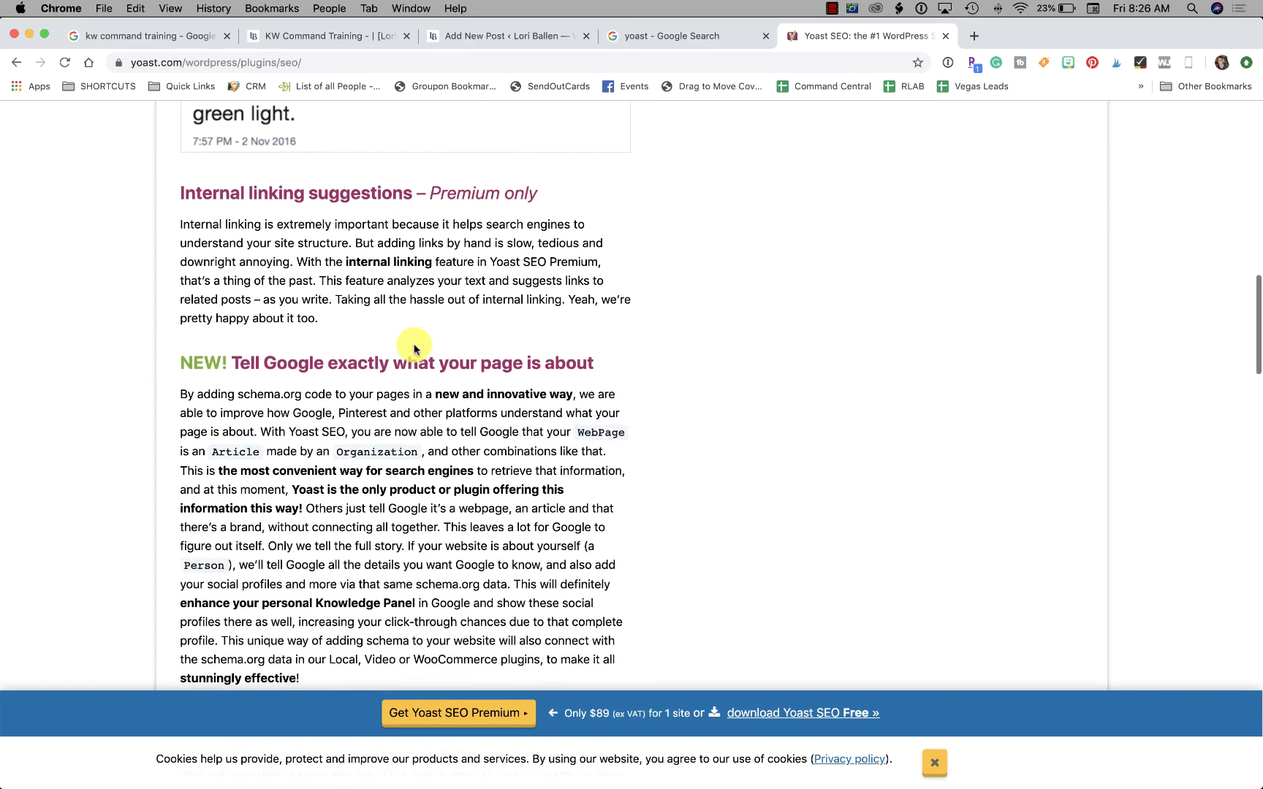
{"action": "scroll", "coordinate": [414, 345], "scroll_direction": "down", "scroll_amount": 20}
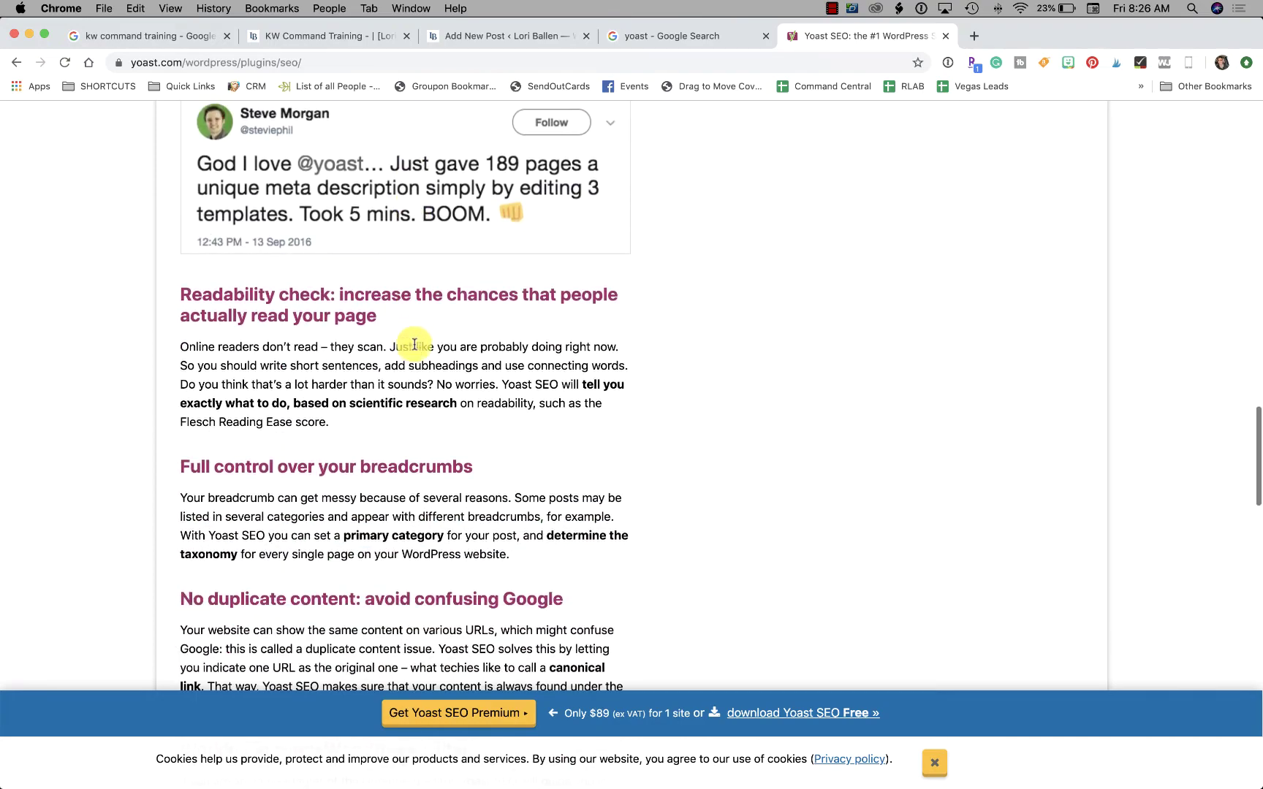
{"action": "scroll", "coordinate": [415, 339], "scroll_direction": "down", "scroll_amount": 17}
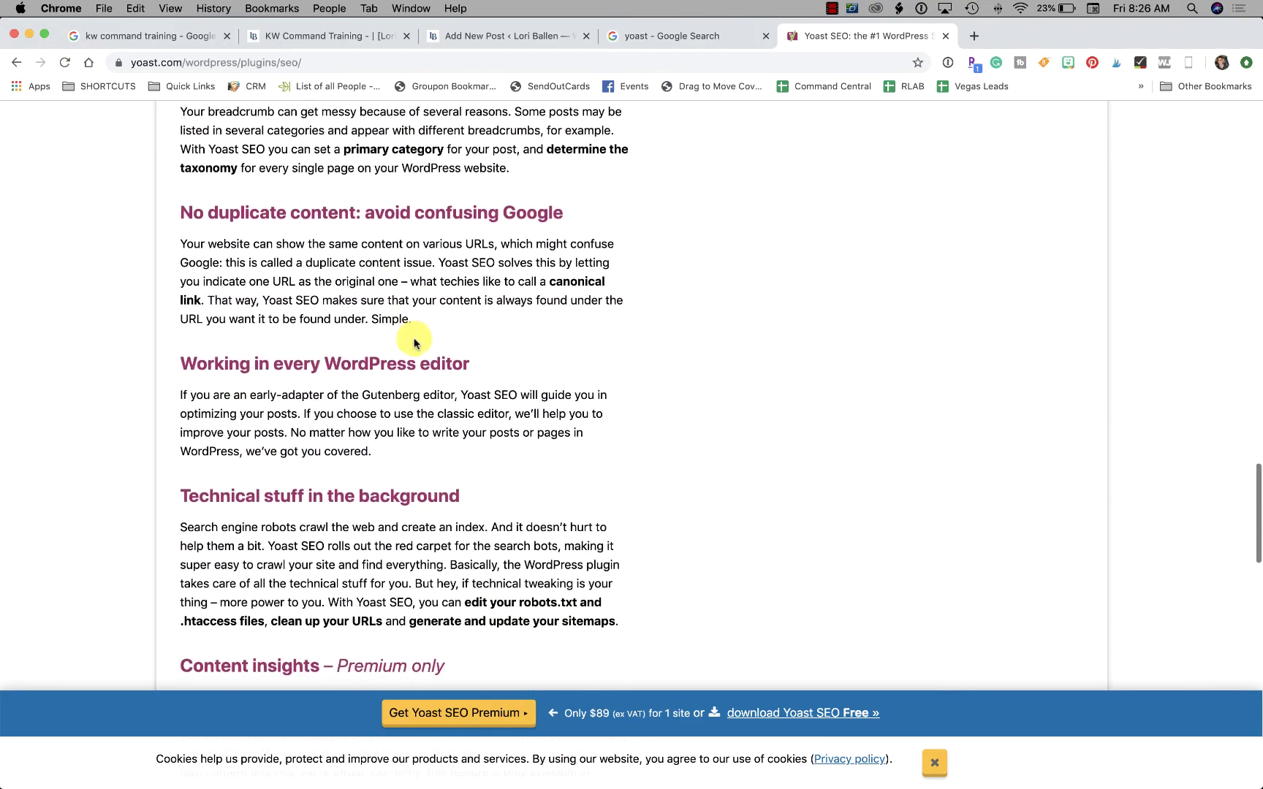
{"action": "scroll", "coordinate": [414, 343], "scroll_direction": "down", "scroll_amount": 20}
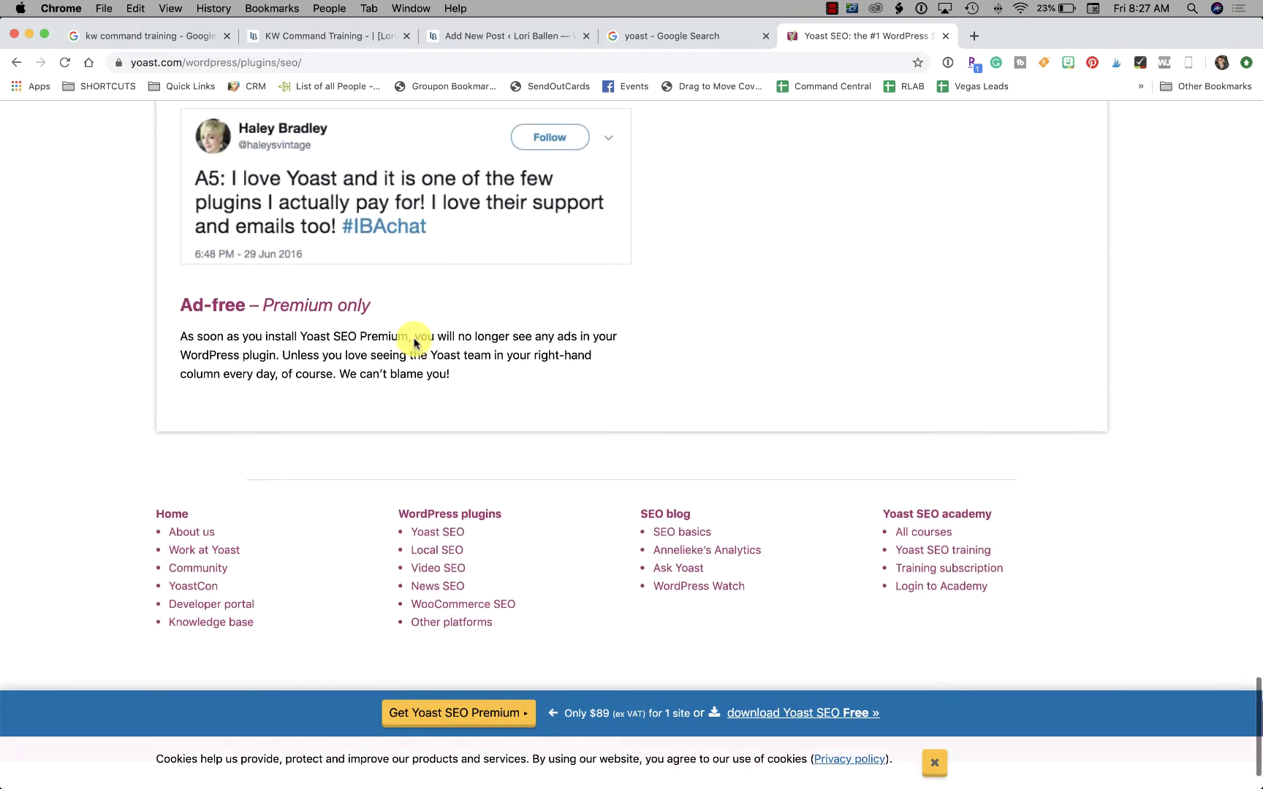
{"action": "scroll", "coordinate": [417, 336], "scroll_direction": "up", "scroll_amount": 20}
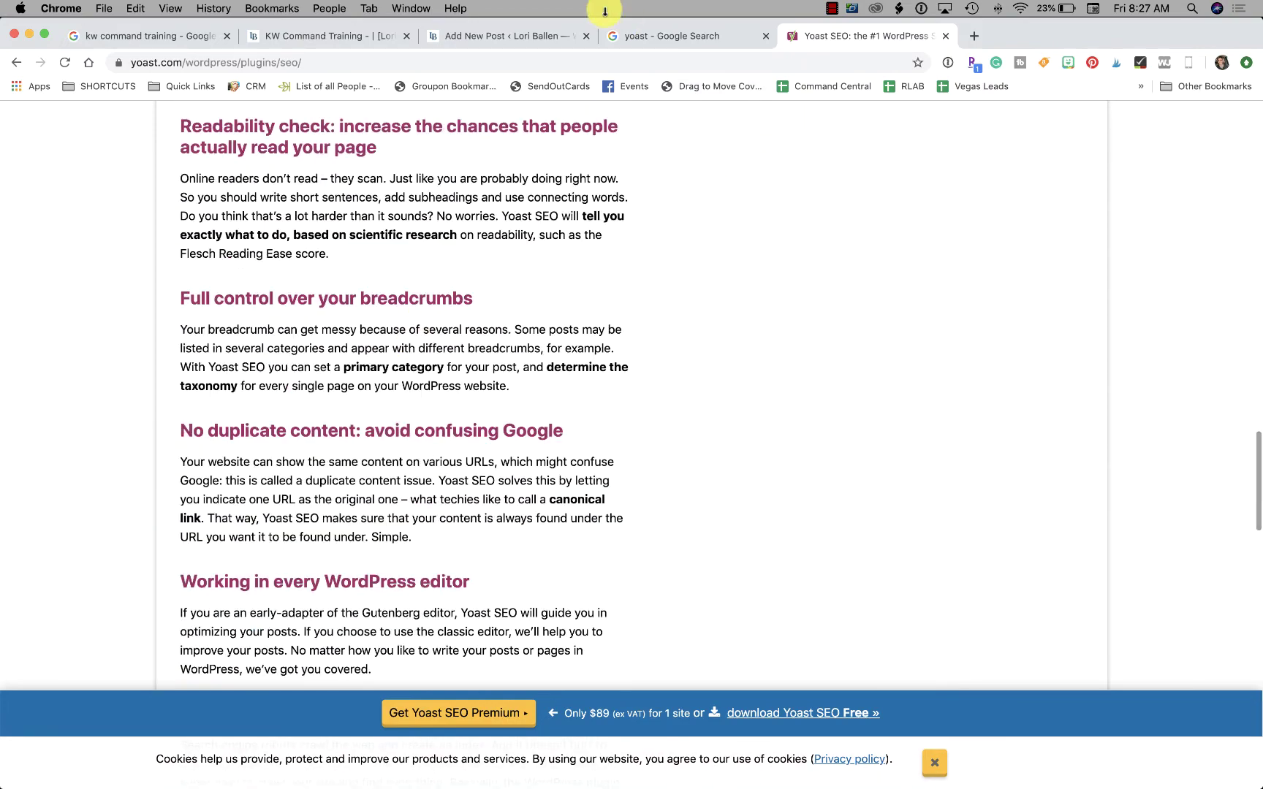
Step: Return to the new WordPress post and enter the placeholder title "als;dkfjsalkdfjadslkjf"
{"action": "left_click", "coordinate": [516, 36]}
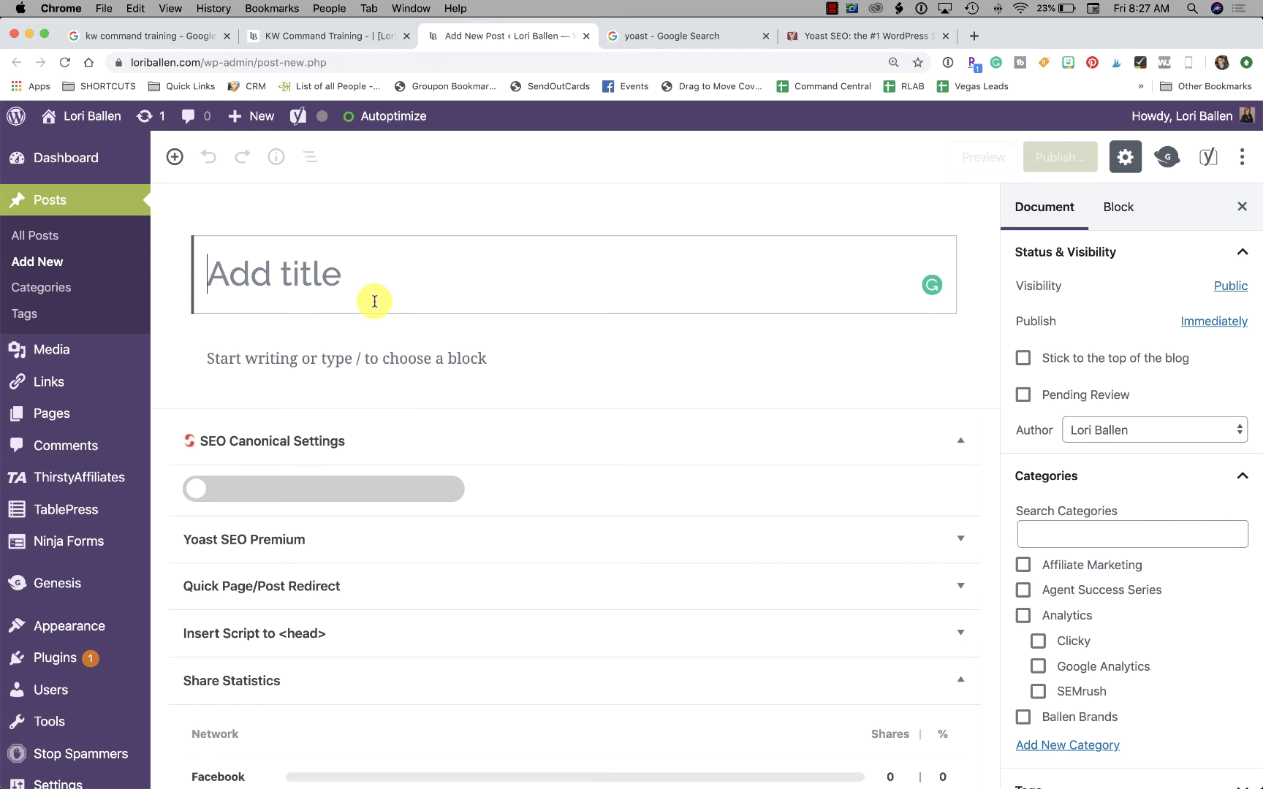
{"action": "left_click", "coordinate": [327, 359]}
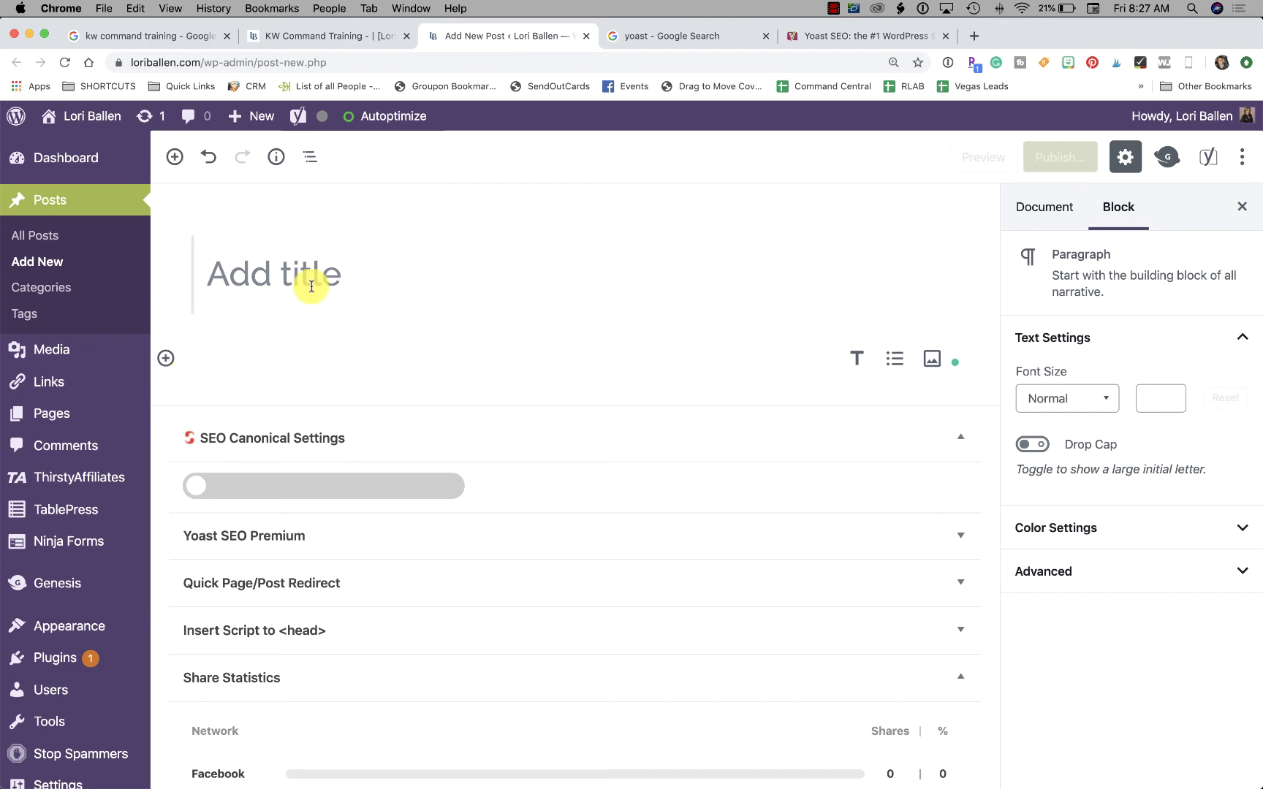
{"action": "scroll", "coordinate": [312, 286], "scroll_direction": "down", "scroll_amount": 2}
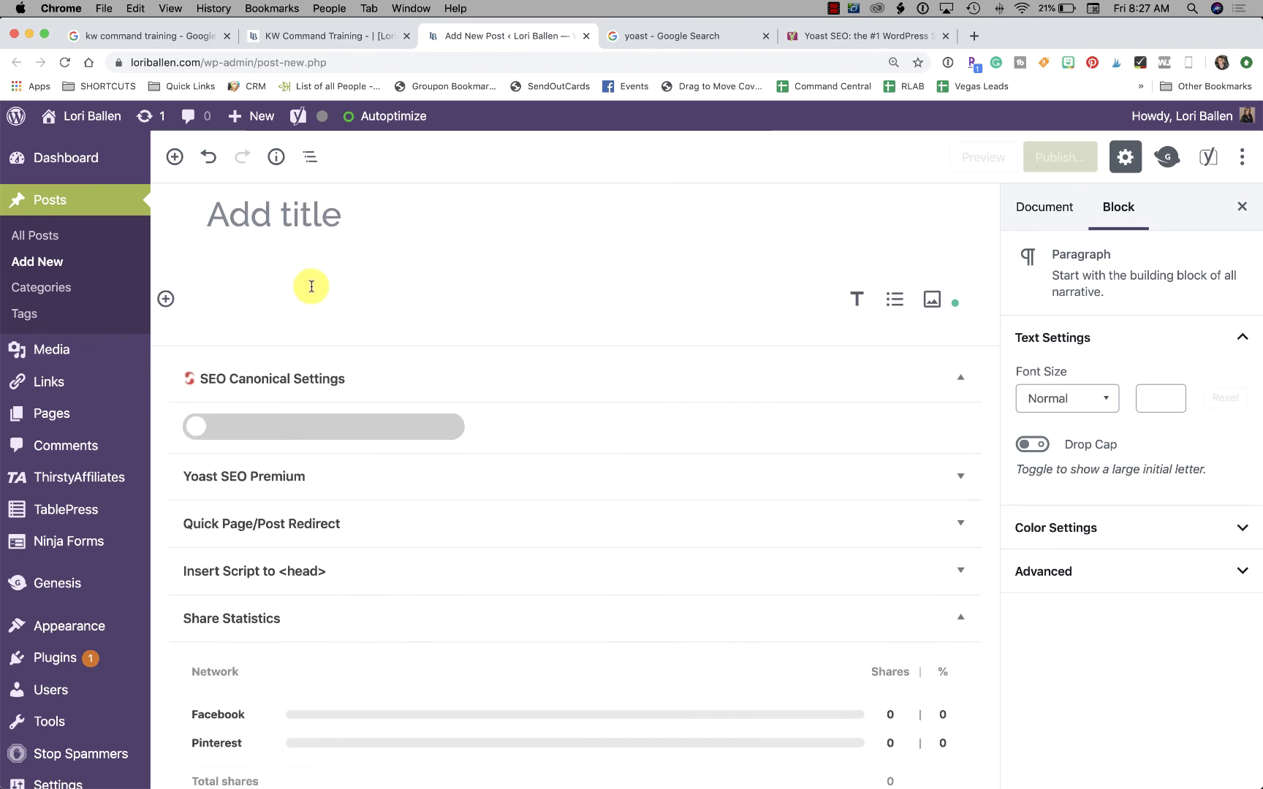
{"action": "scroll", "coordinate": [311, 286], "scroll_direction": "up", "scroll_amount": 2}
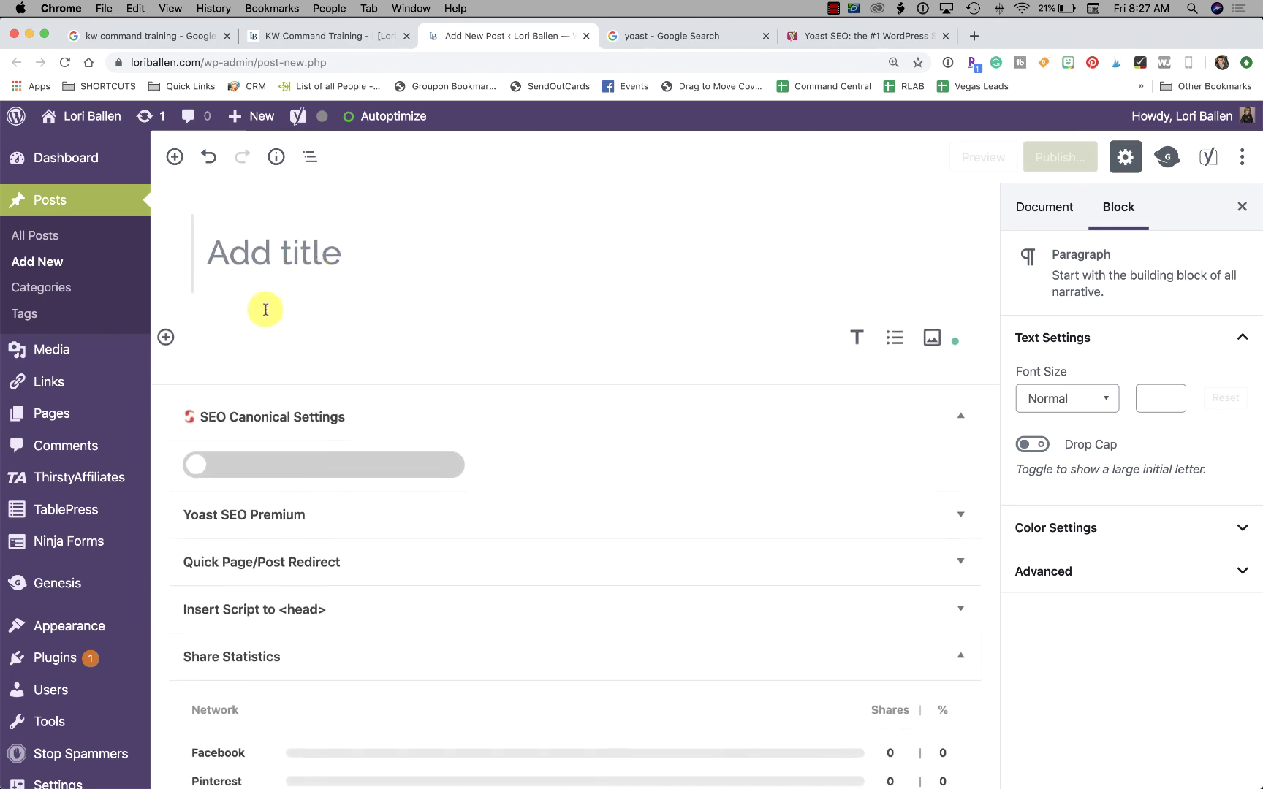
{"action": "scroll", "coordinate": [266, 310], "scroll_direction": "down", "scroll_amount": 1}
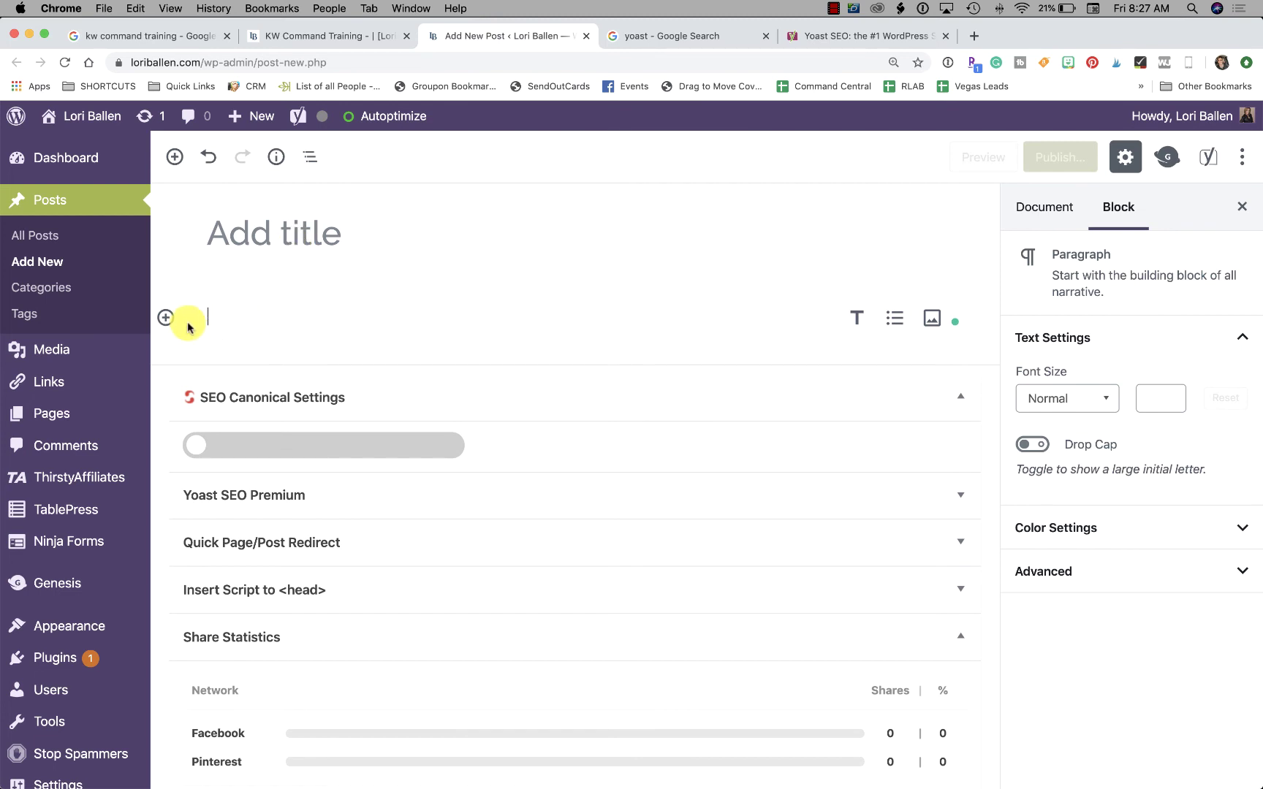
{"action": "left_click", "coordinate": [281, 245]}
{"action": "type", "text": "als;dkfjsalkdfjadslkjf"}
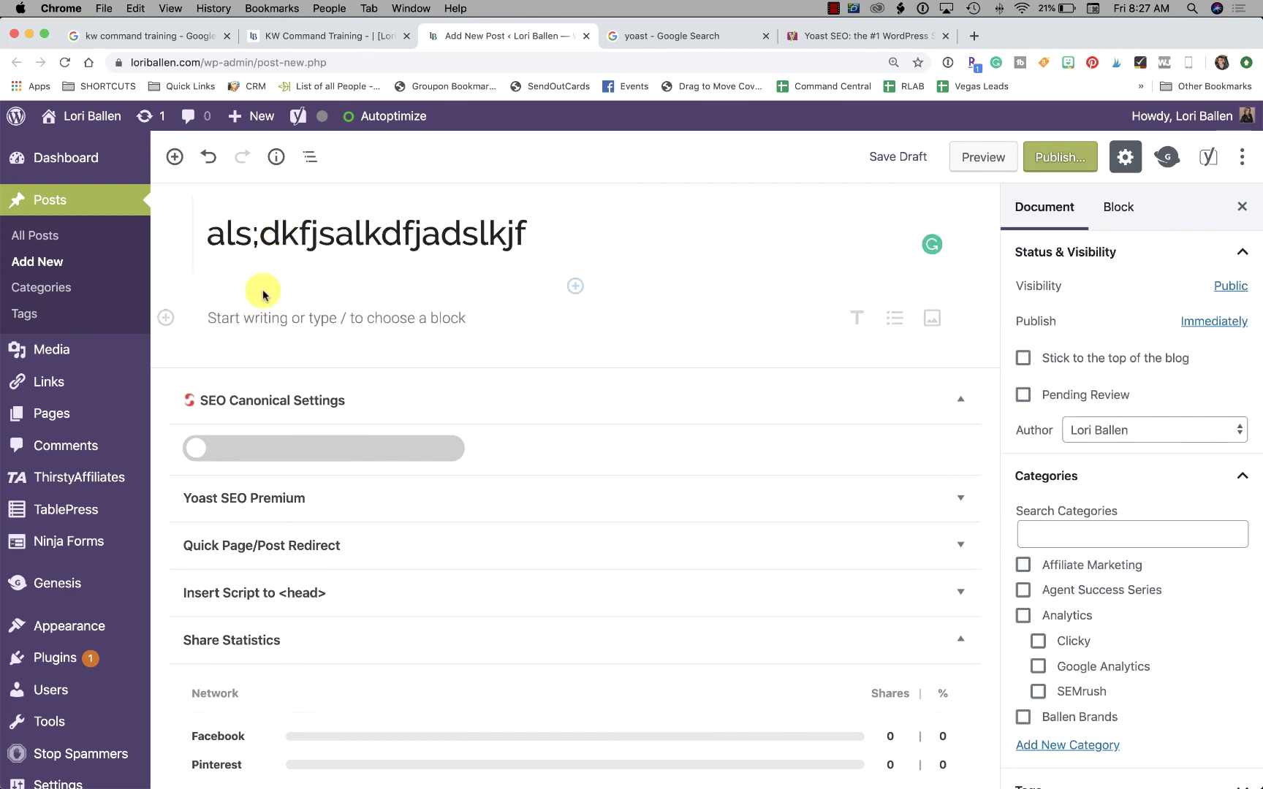
Step: Write "intro" as the post's first paragraph and add an empty paragraph below it
{"action": "left_click", "coordinate": [260, 319]}
{"action": "scroll", "coordinate": [281, 324], "scroll_direction": "down", "scroll_amount": 1}
{"action": "type", "text": "intro"}
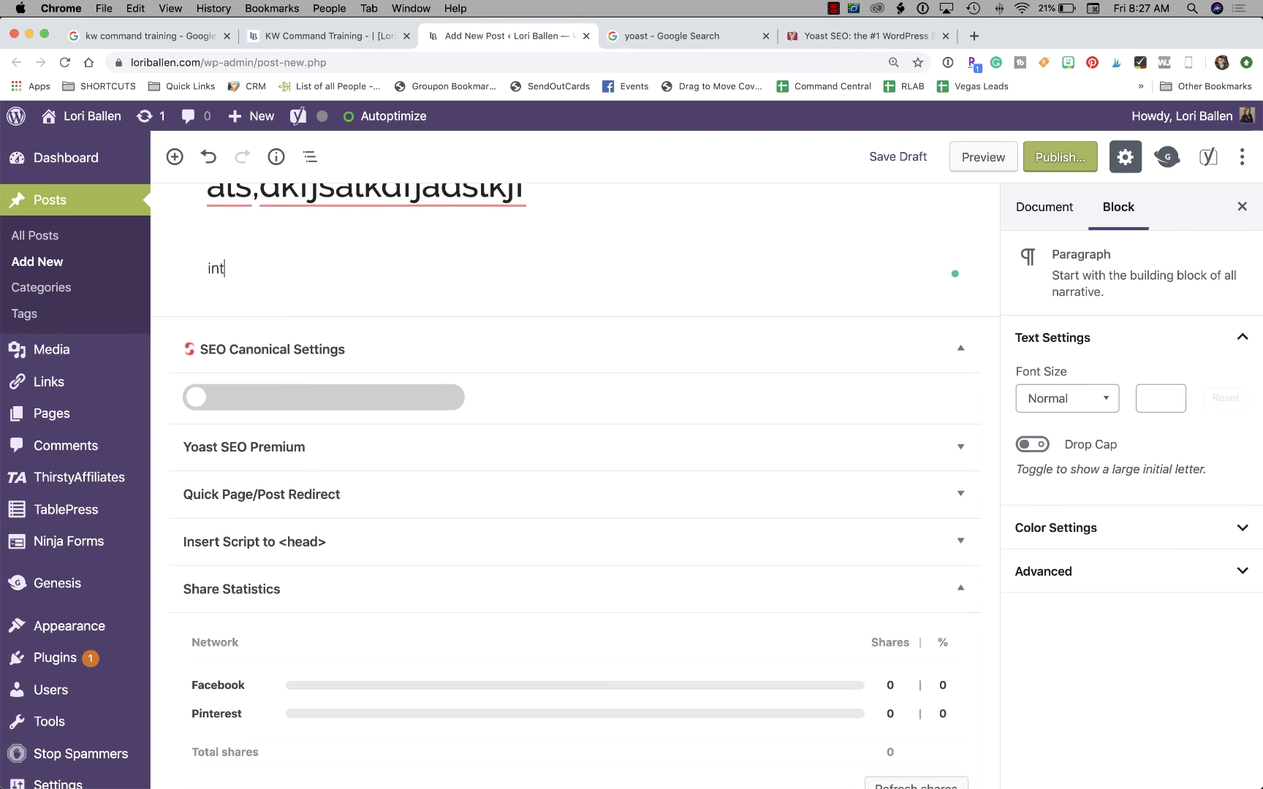
{"action": "key", "text": "Return"}
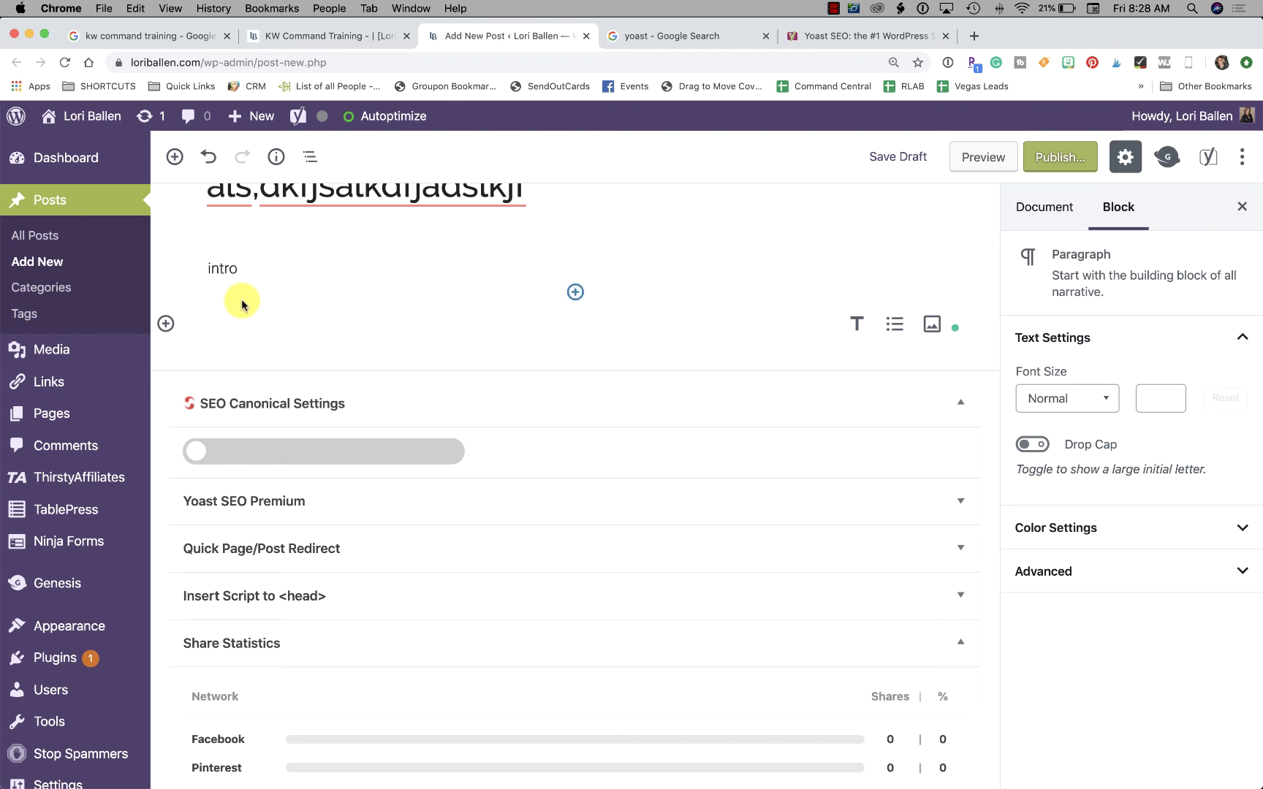
Step: Search the available blocks for "faq" and insert the Yoast FAQ block below the intro paragraph
{"action": "left_click", "coordinate": [167, 326]}
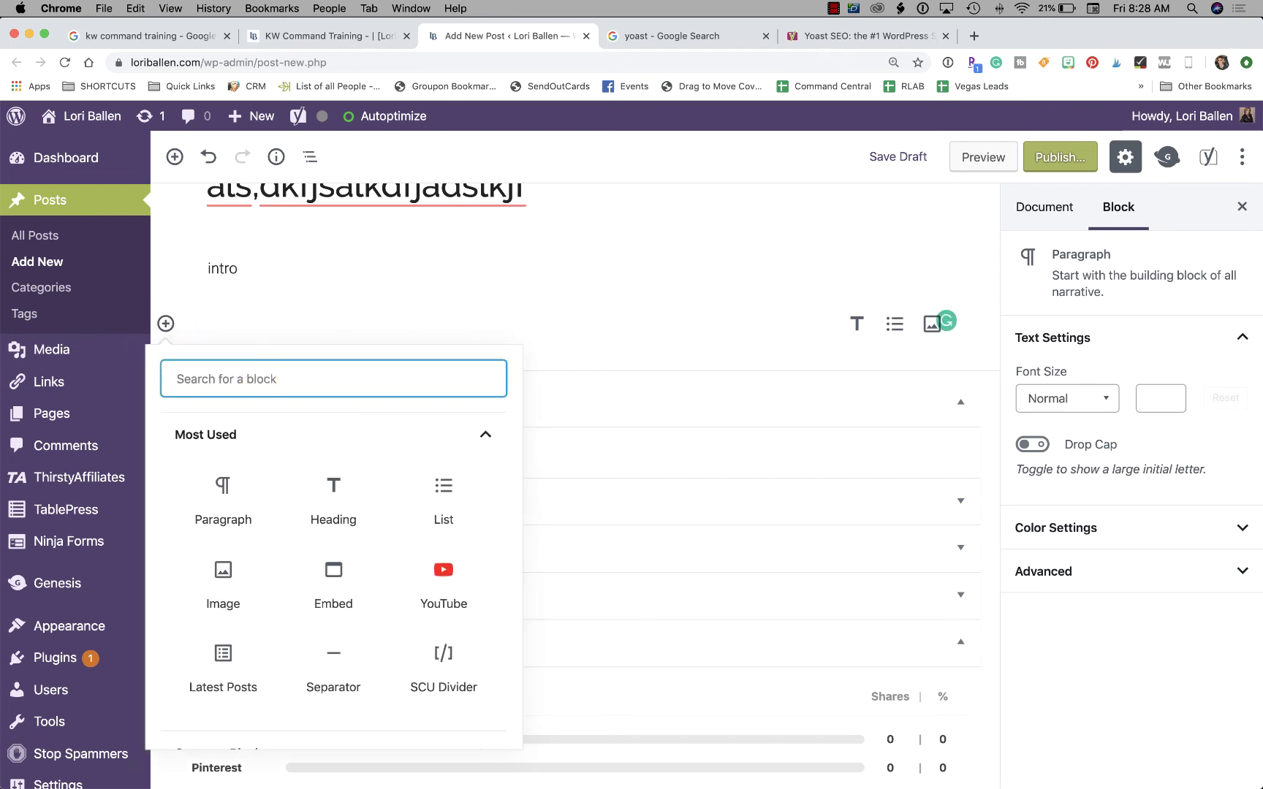
{"action": "type", "text": "faq"}
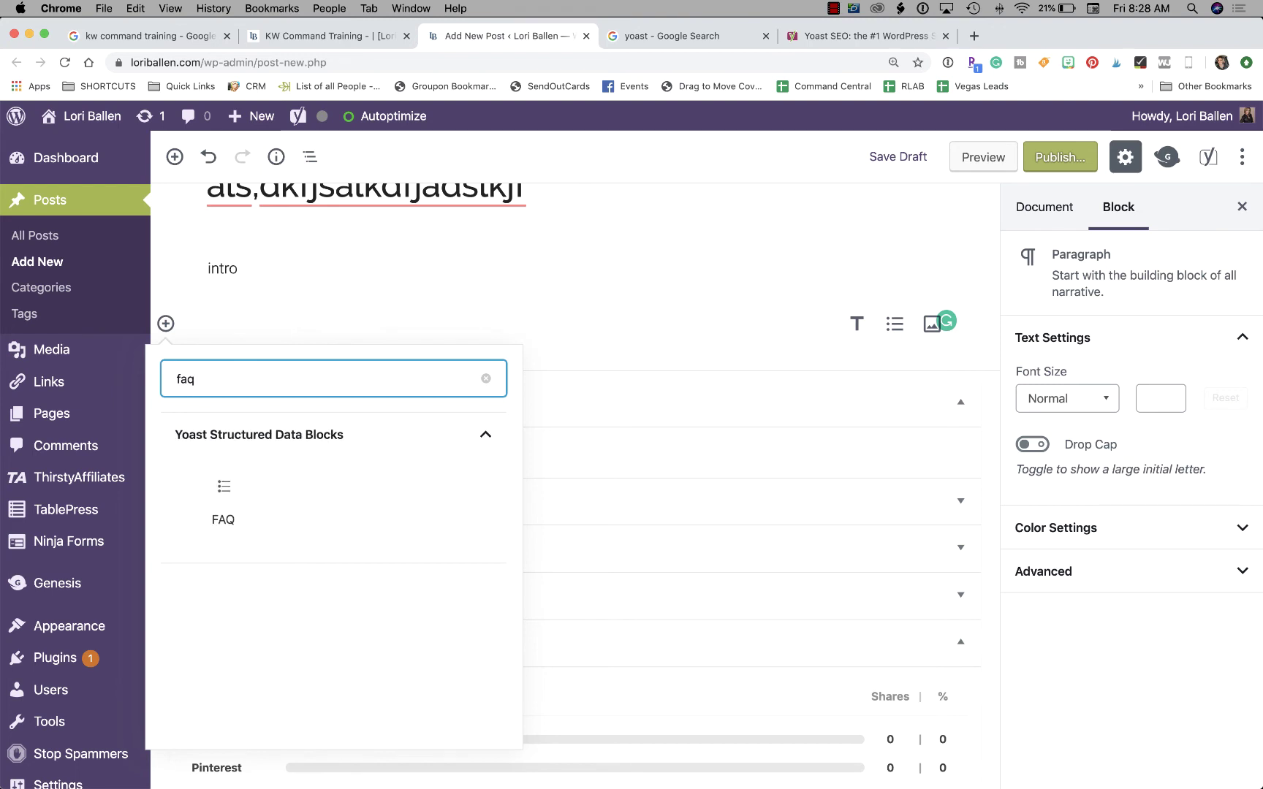
{"action": "left_click", "coordinate": [223, 503]}
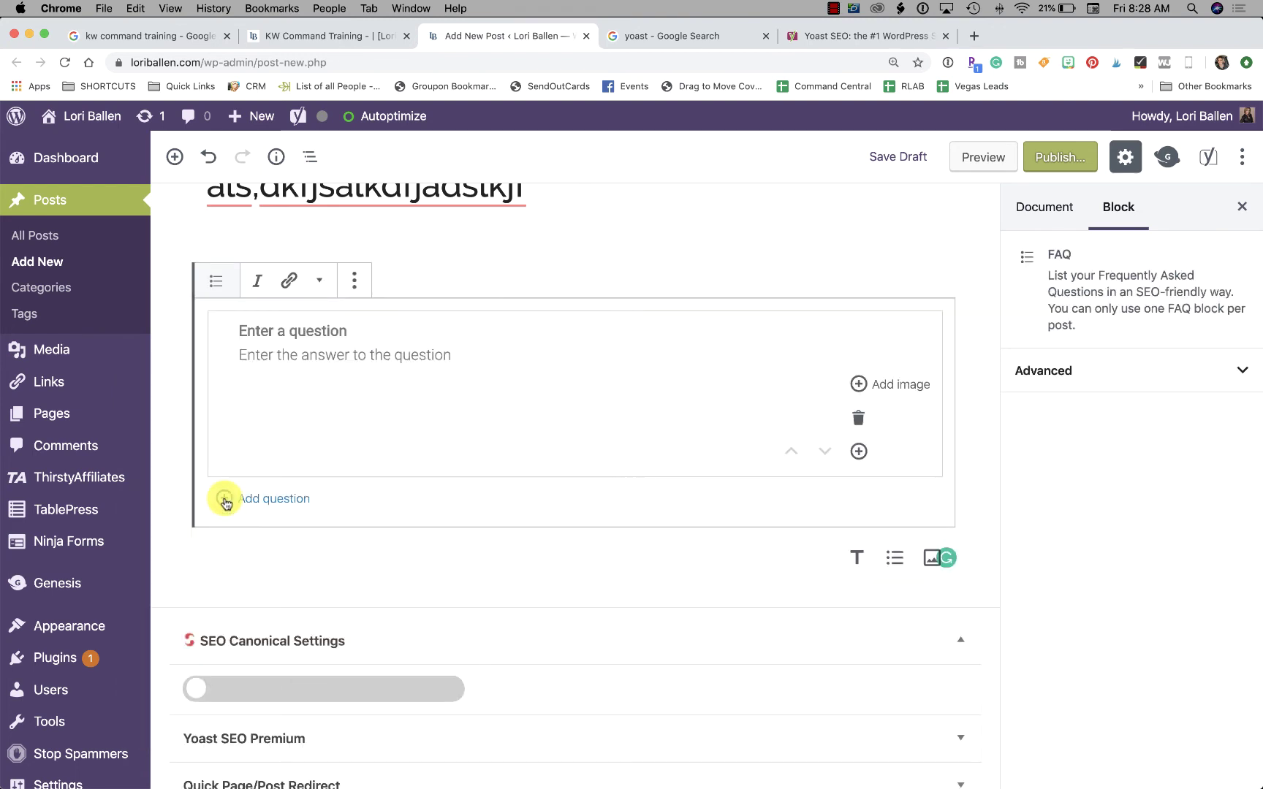
Step: Enter "Can I Sell A House" as the first question in the FAQ block
{"action": "left_click", "coordinate": [295, 328]}
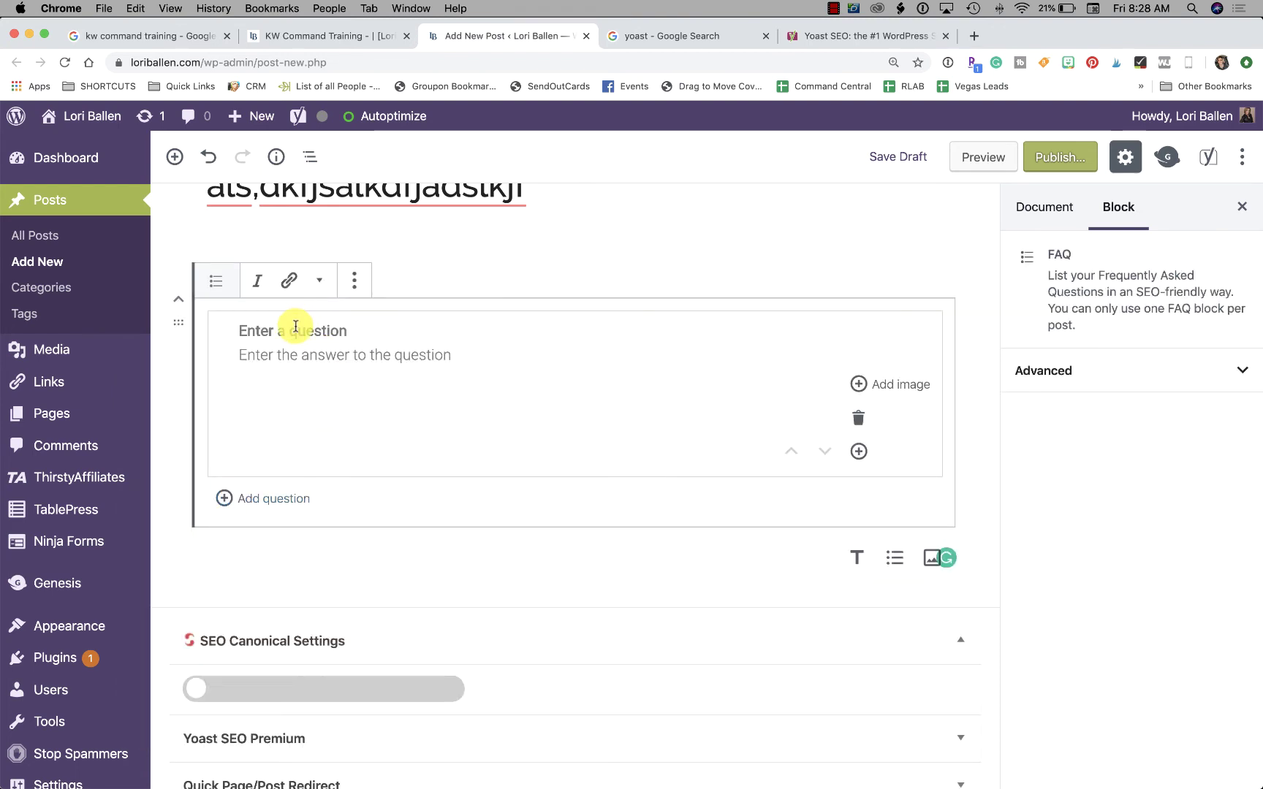
{"action": "type", "text": "Can "}
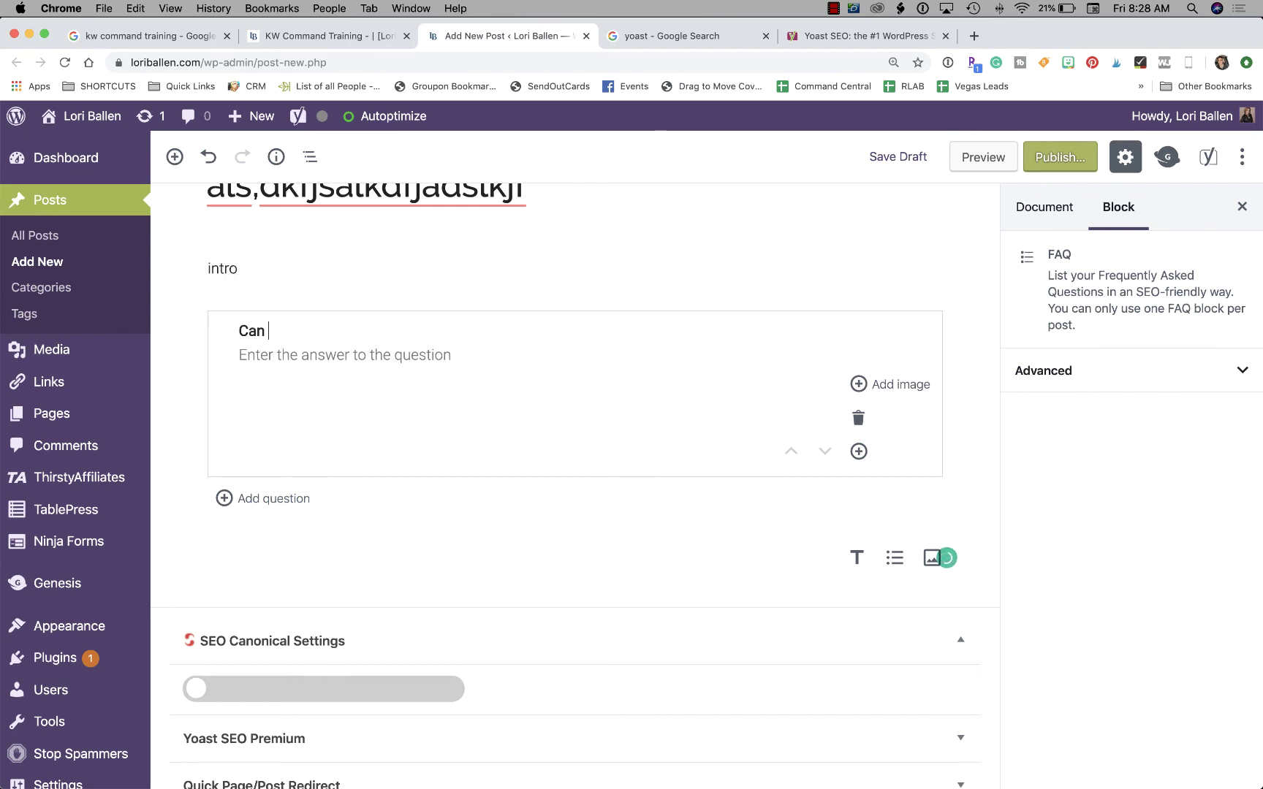
{"action": "type", "text": "I Sell A House"}
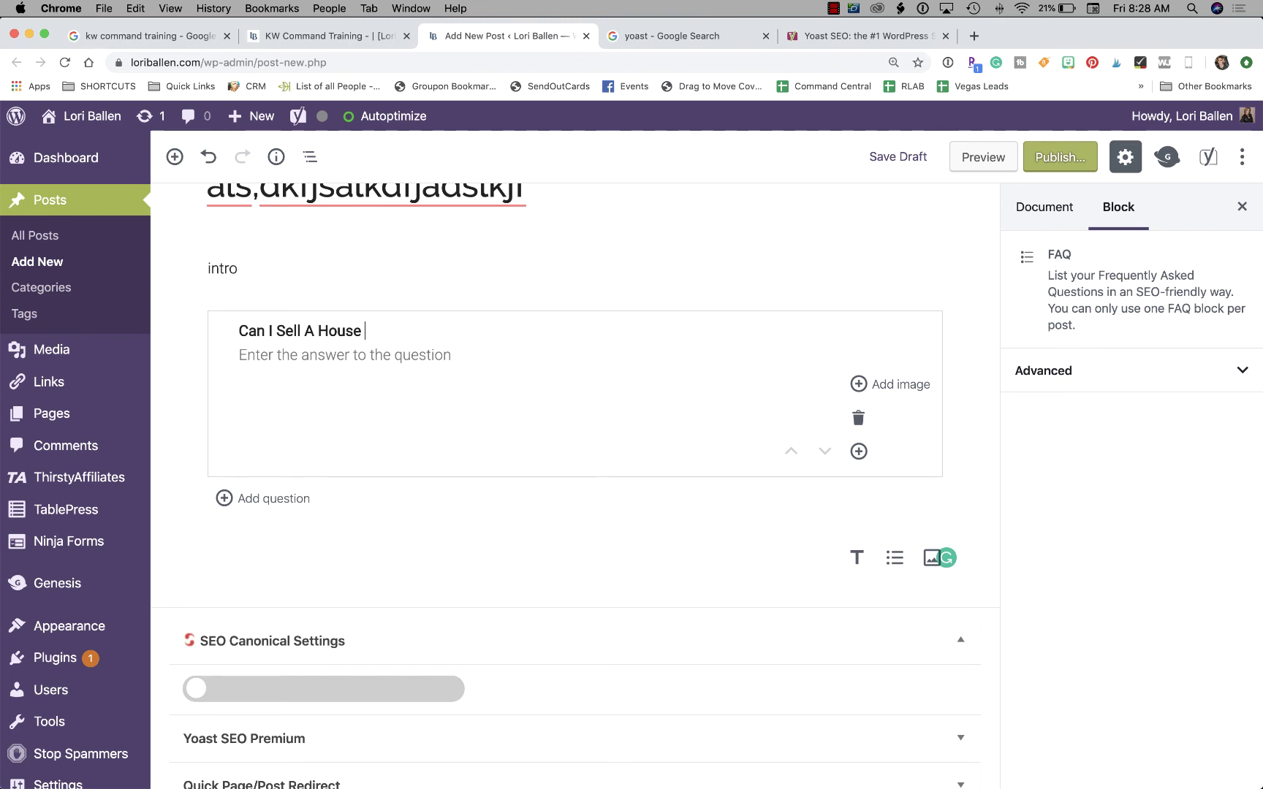
{"action": "type", "text": " Fa"}
{"action": "key", "text": "BackSpace"}
{"action": "key", "text": "BackSpace"}
Step: Replace "Can" with "How can" at the start of the first FAQ question
{"action": "left_click", "coordinate": [259, 331]}
{"action": "double_click", "coordinate": [258, 332]}
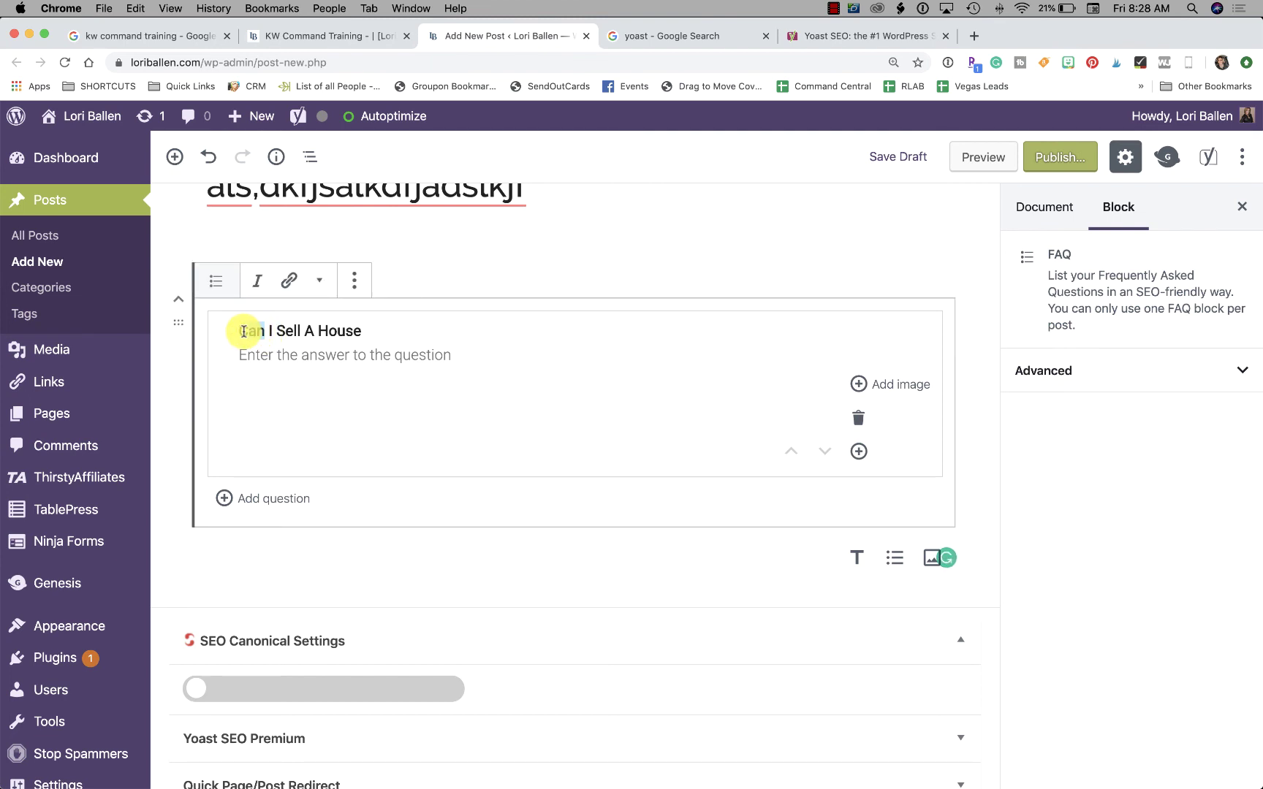
{"action": "type", "text": "How can"}
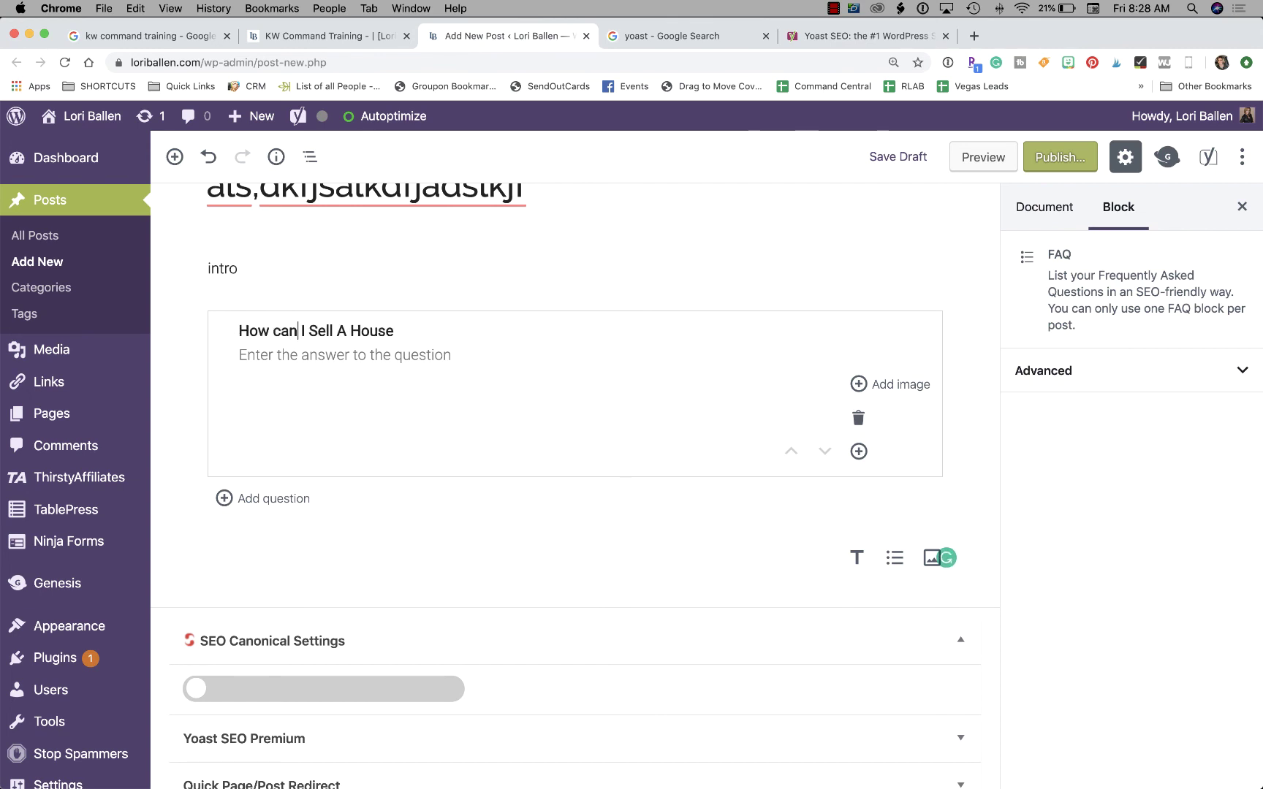
Step: Append "Fast" to the end of the first FAQ question and enter "answer" as its answer
{"action": "left_click", "coordinate": [408, 336]}
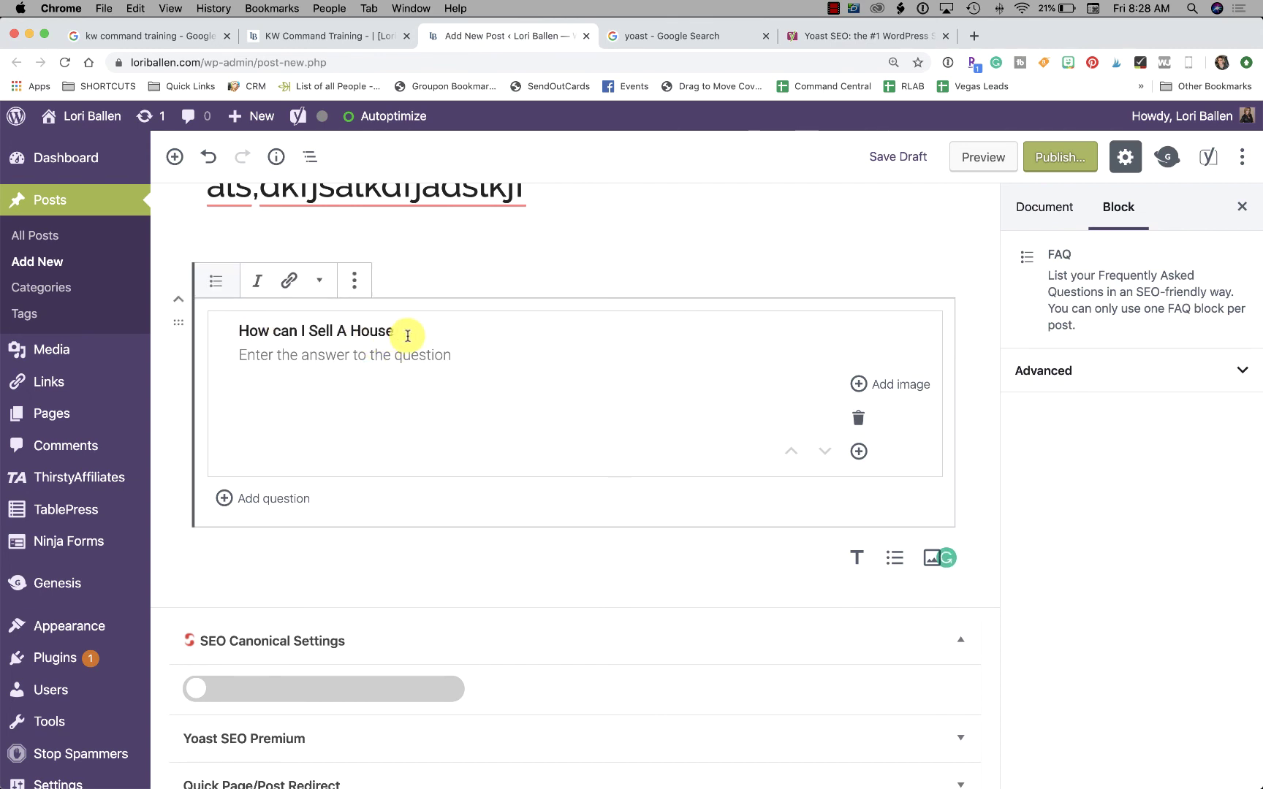
{"action": "type", "text": "Fast"}
{"action": "left_click", "coordinate": [421, 354]}
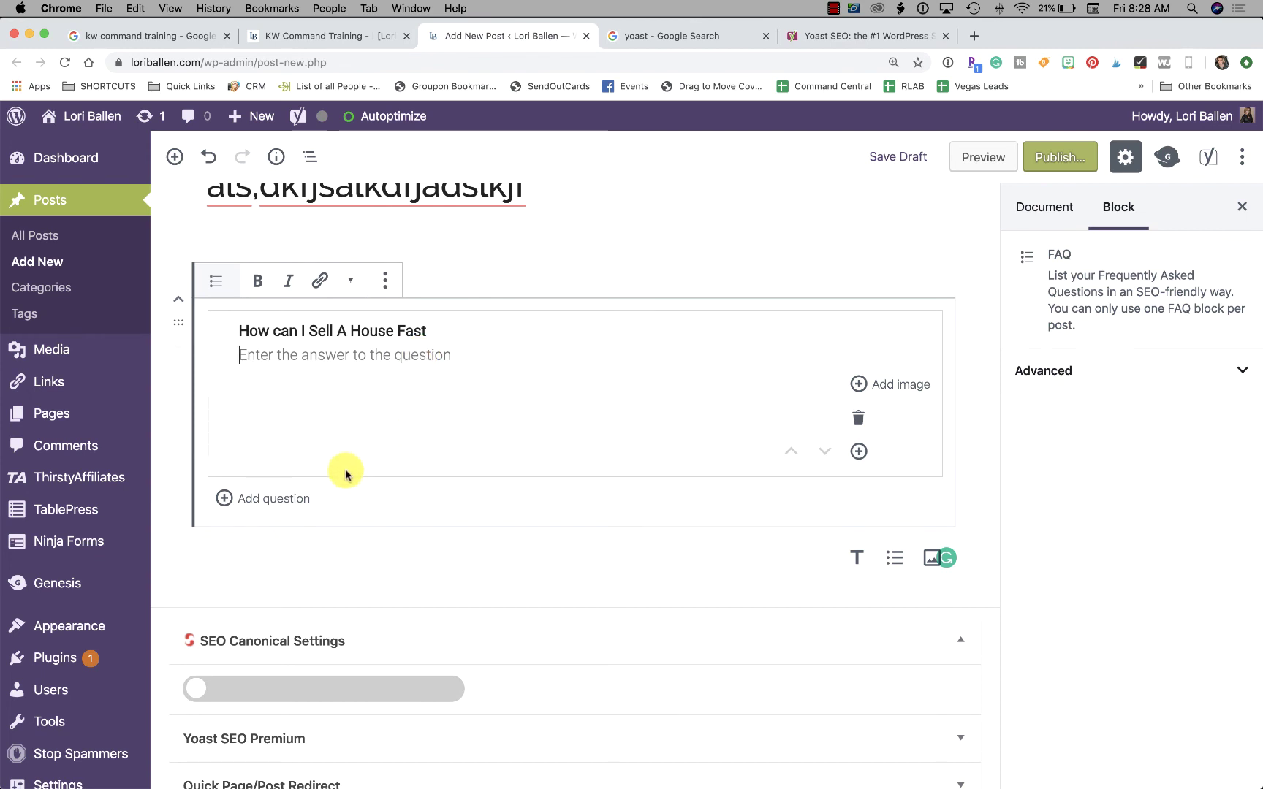
{"action": "type", "text": "answer"}
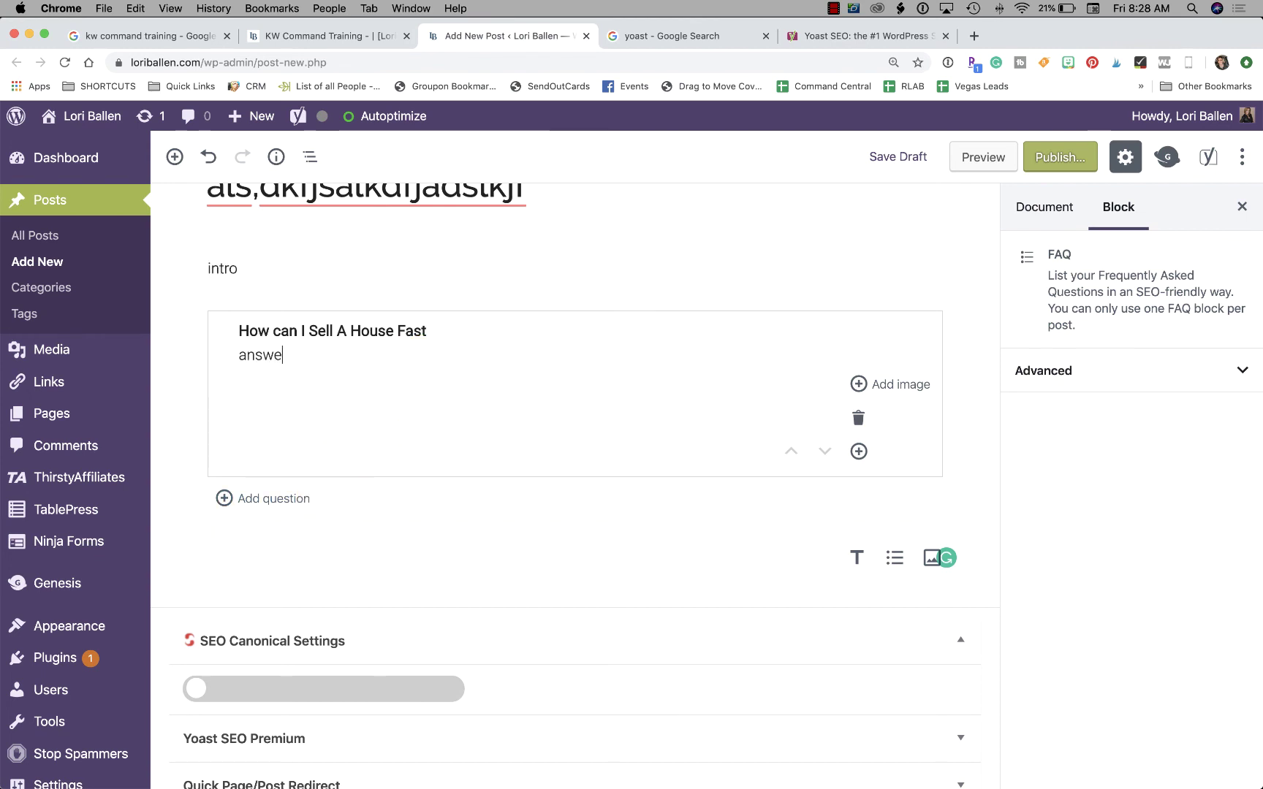
Step: Add a second FAQ question reading "Should I sell my house myself or with an agent?" and place the cursor in its answer
{"action": "left_click", "coordinate": [290, 499]}
{"action": "left_click", "coordinate": [327, 401]}
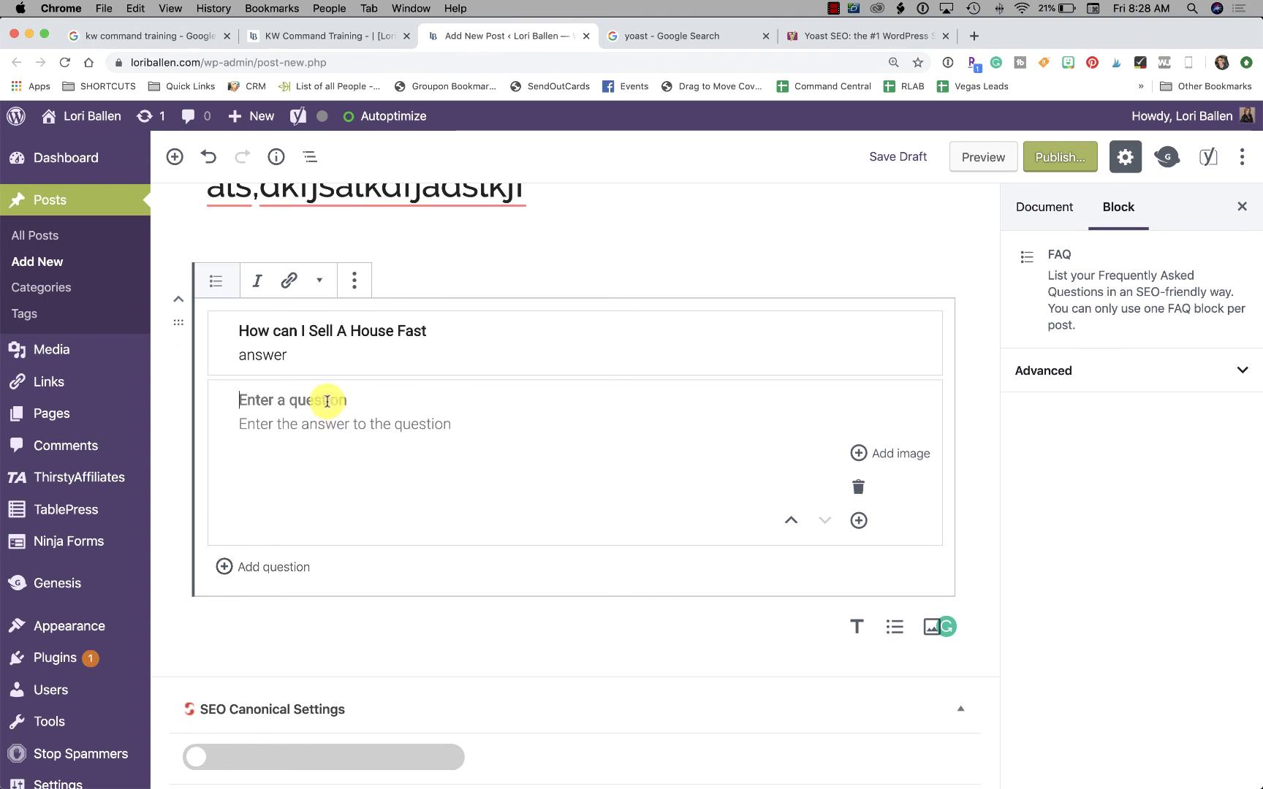
{"action": "type", "text": "Should I se"}
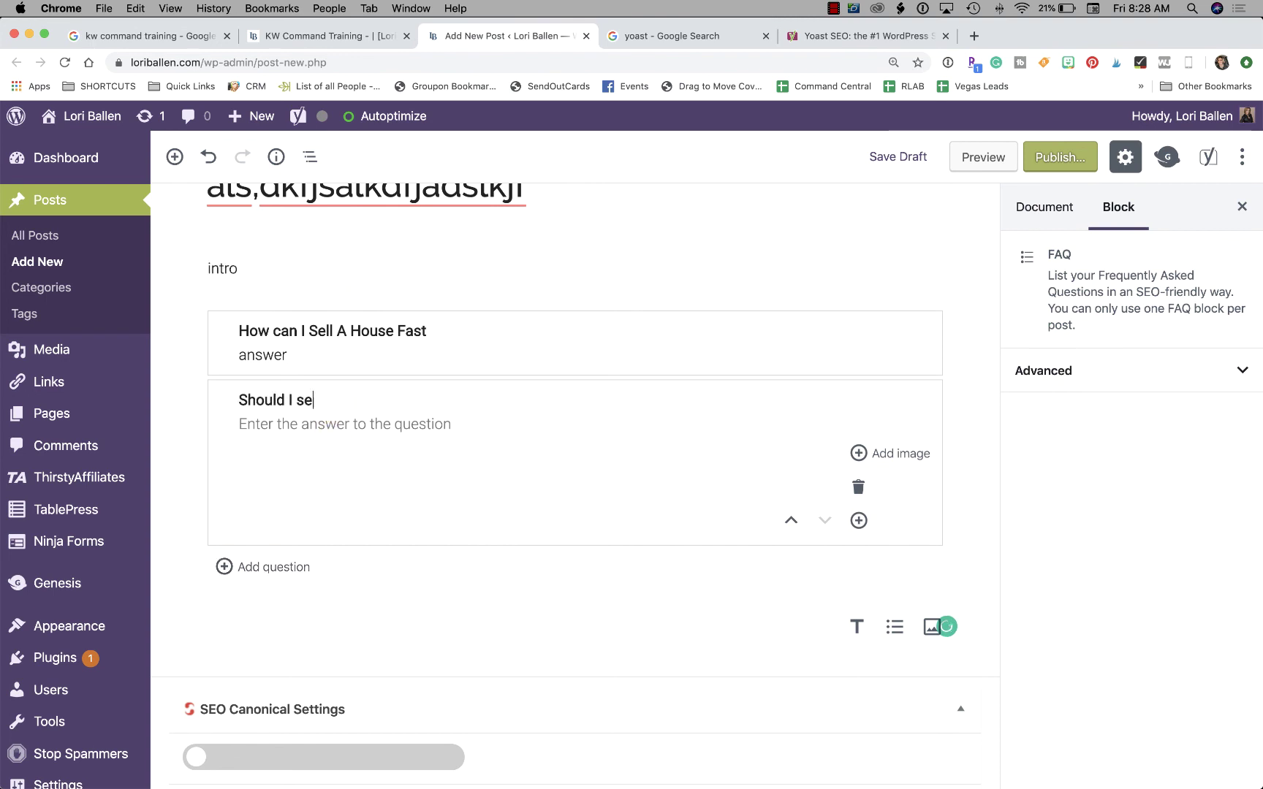
{"action": "type", "text": "ll my house "}
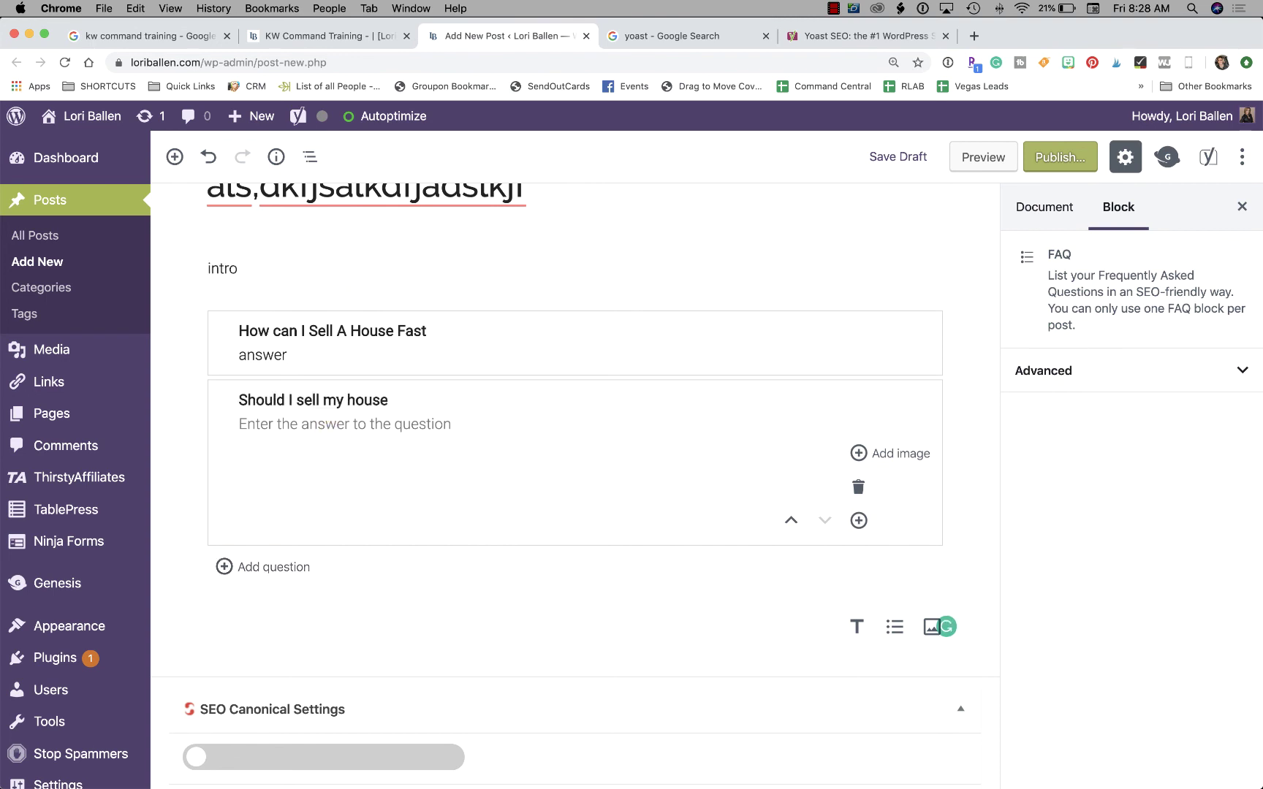
{"action": "type", "text": "myself or with an agent?"}
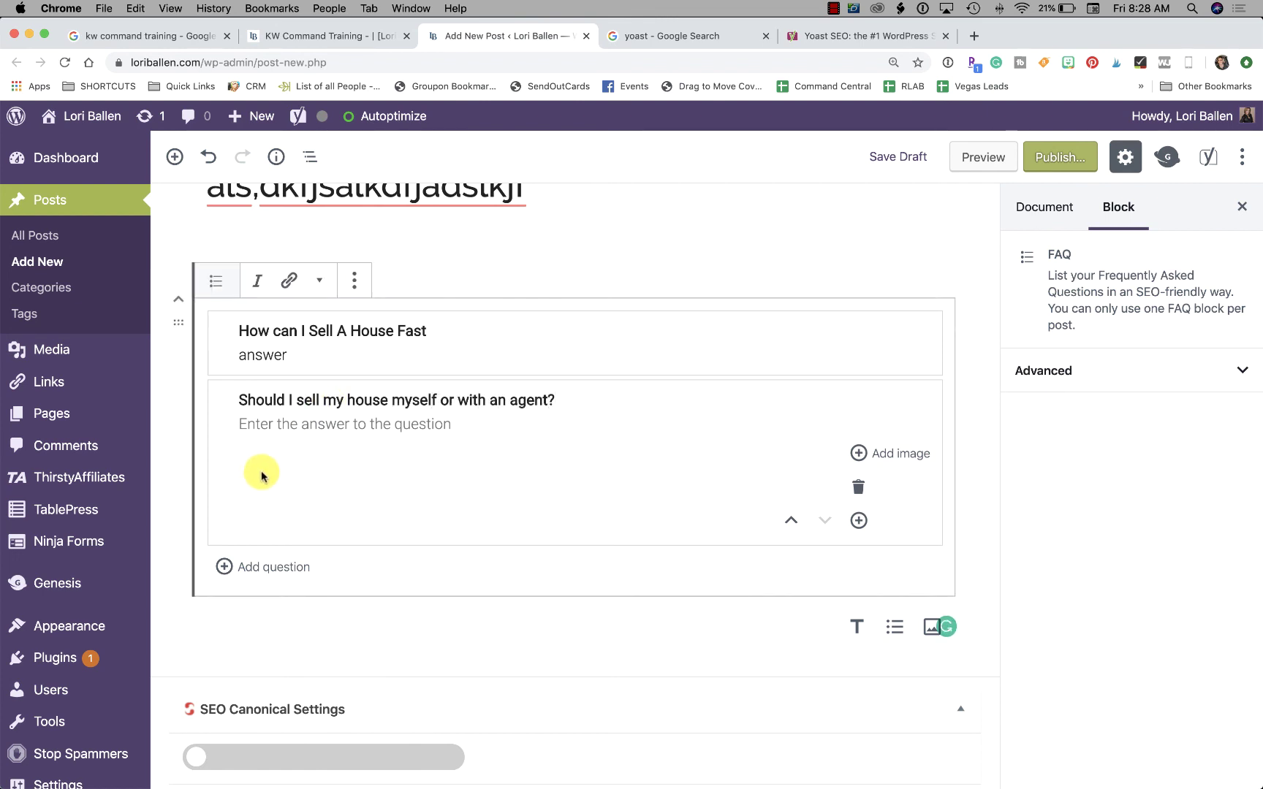
{"action": "left_click", "coordinate": [340, 430]}
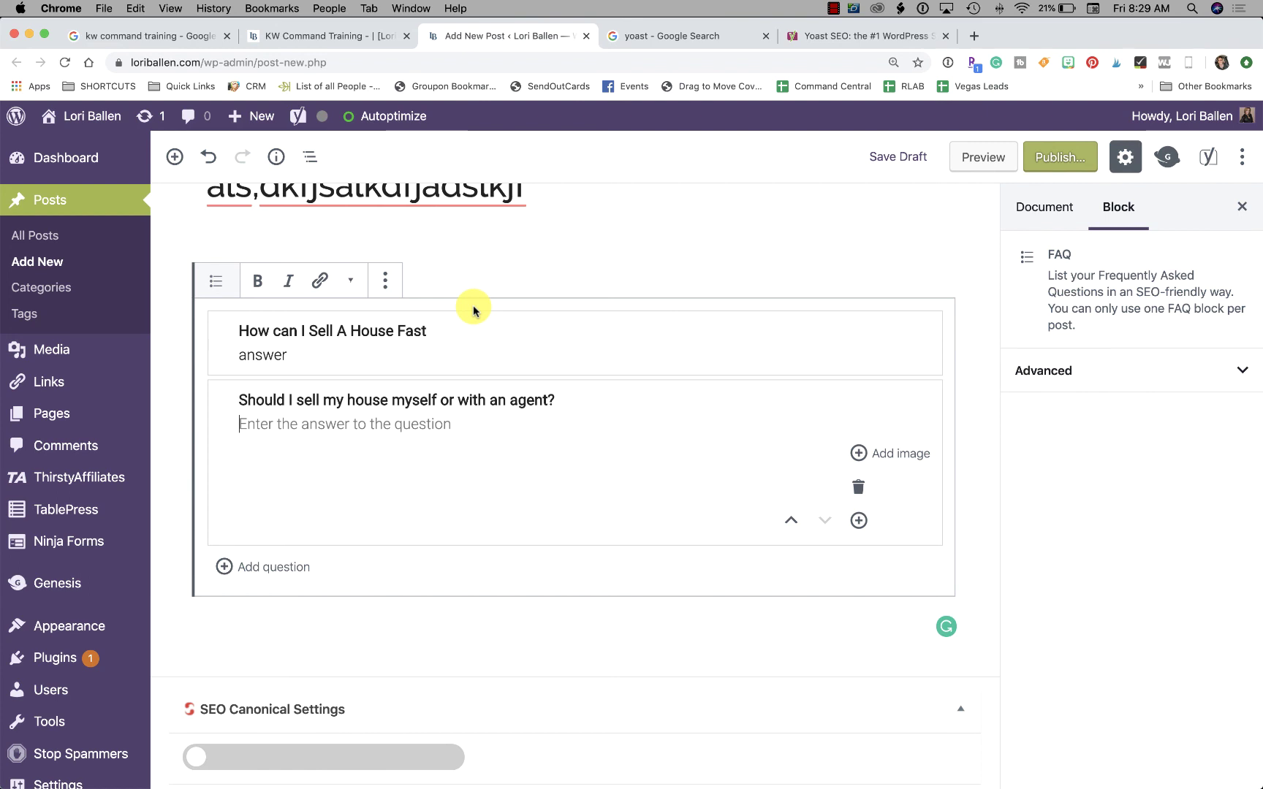
{"action": "scroll", "coordinate": [474, 309], "scroll_direction": "up", "scroll_amount": 2}
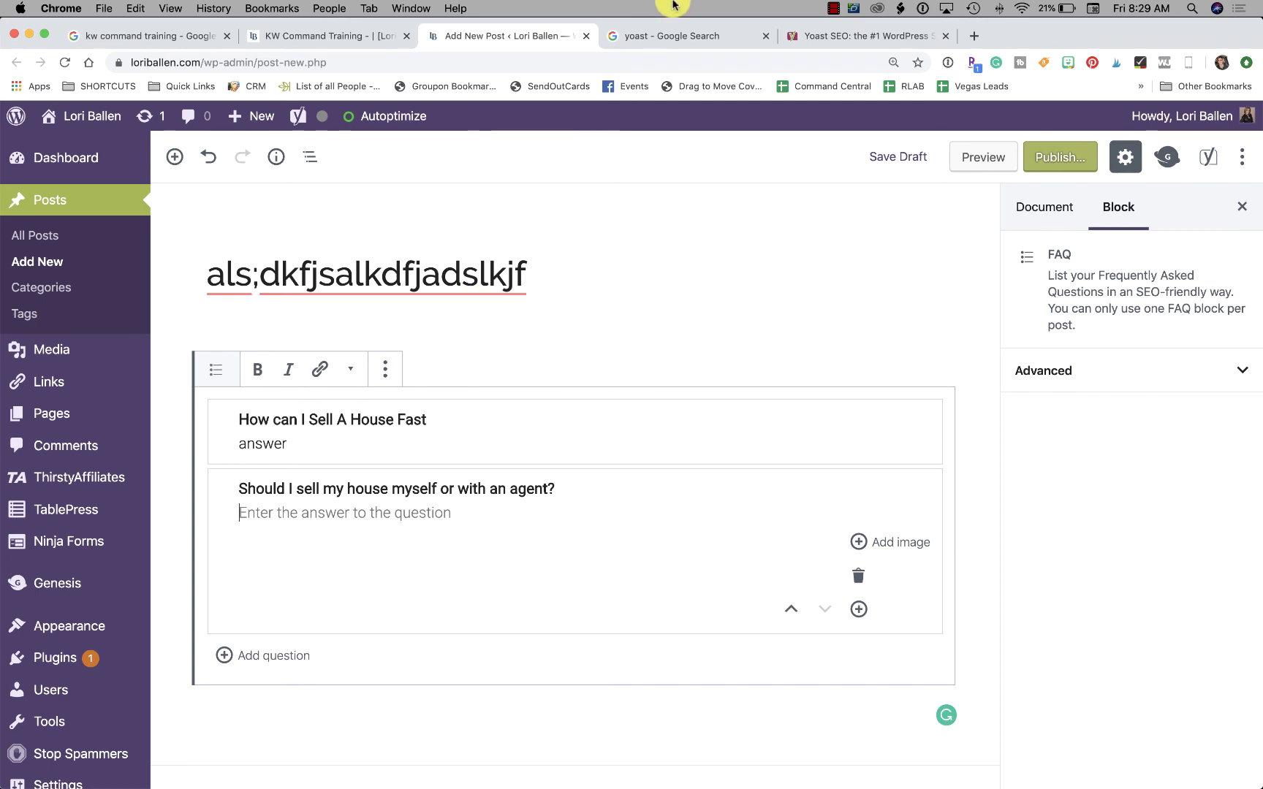
{"action": "left_click", "coordinate": [834, 8]}
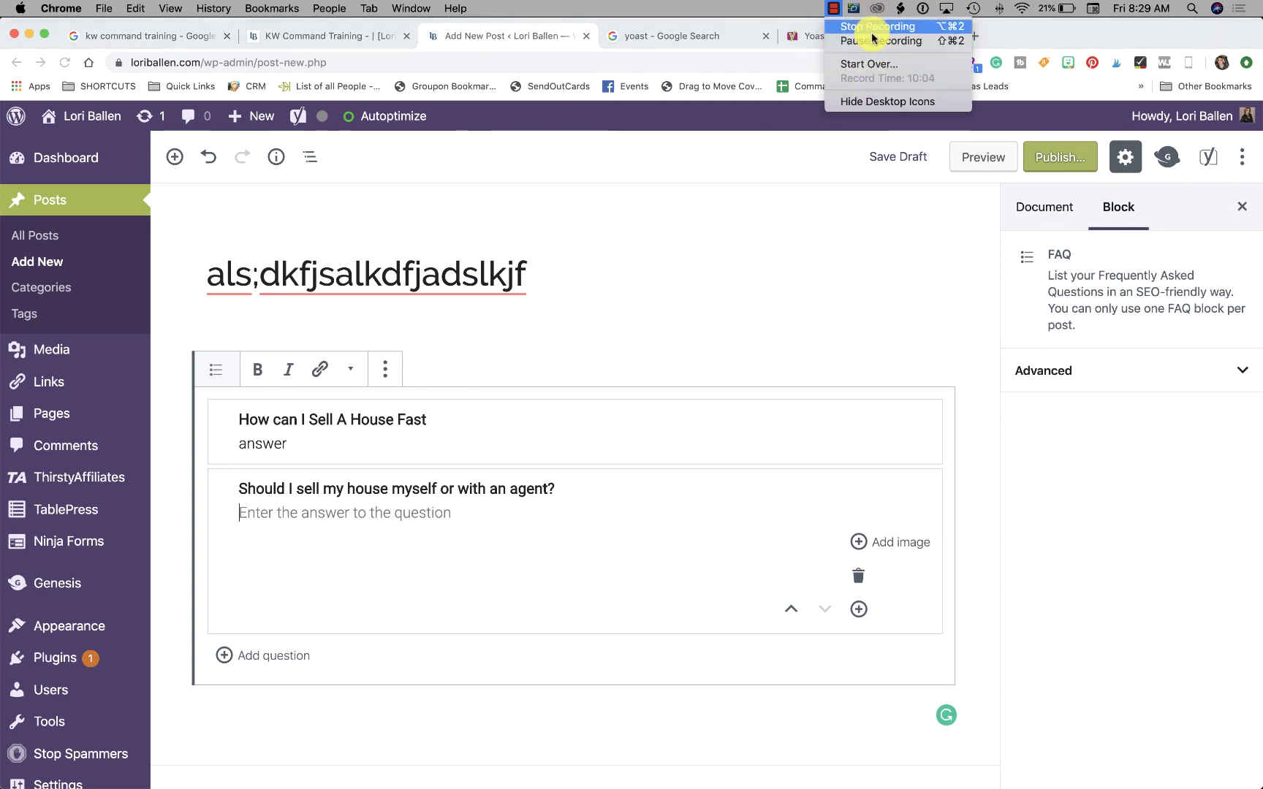